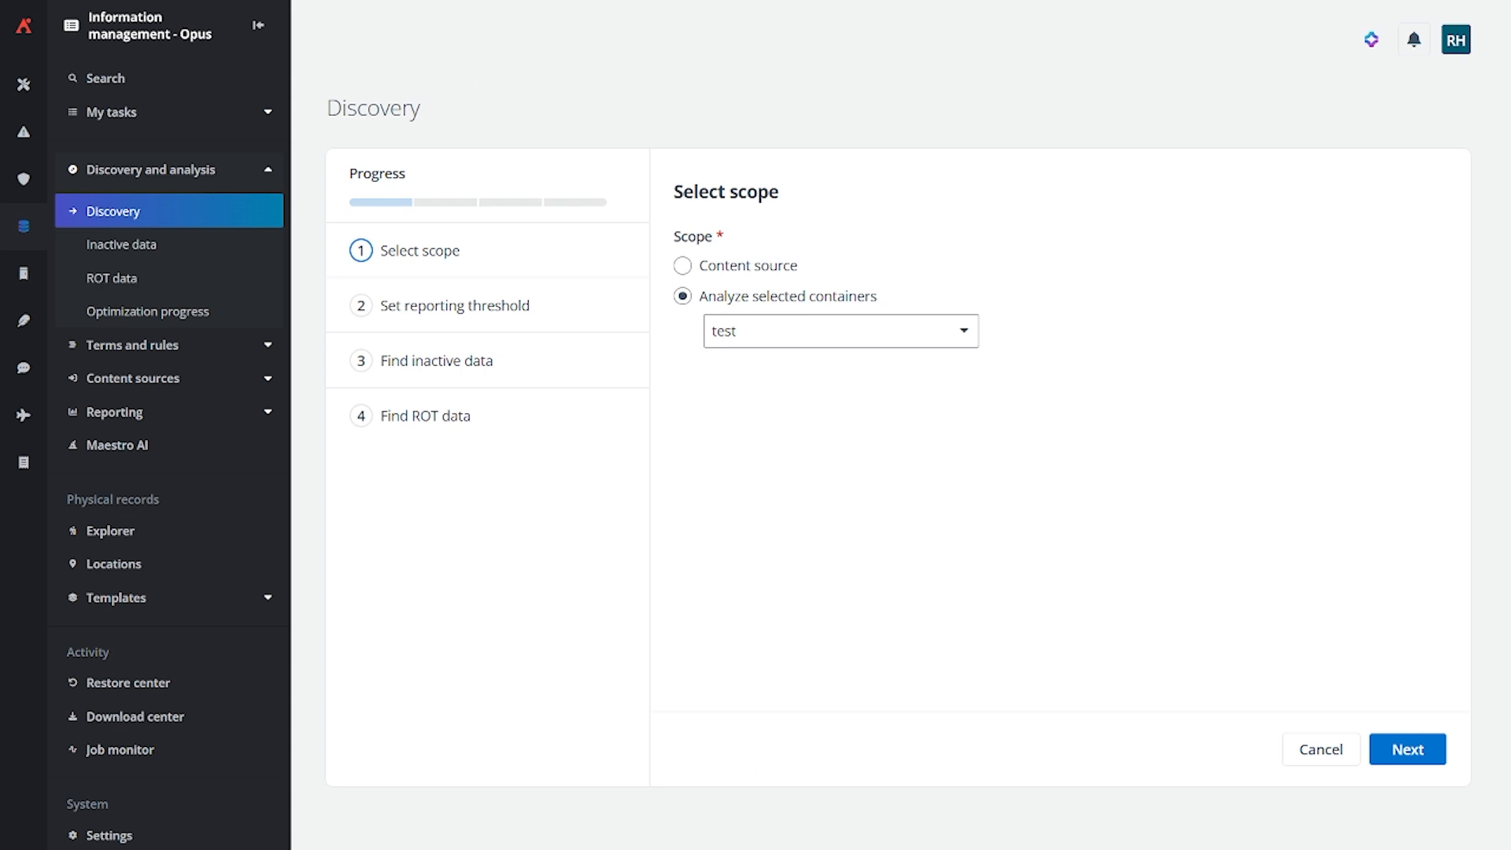
Compare the content source scope with analyzing selected containers, and use the container scope with all containers selected
click(754, 272)
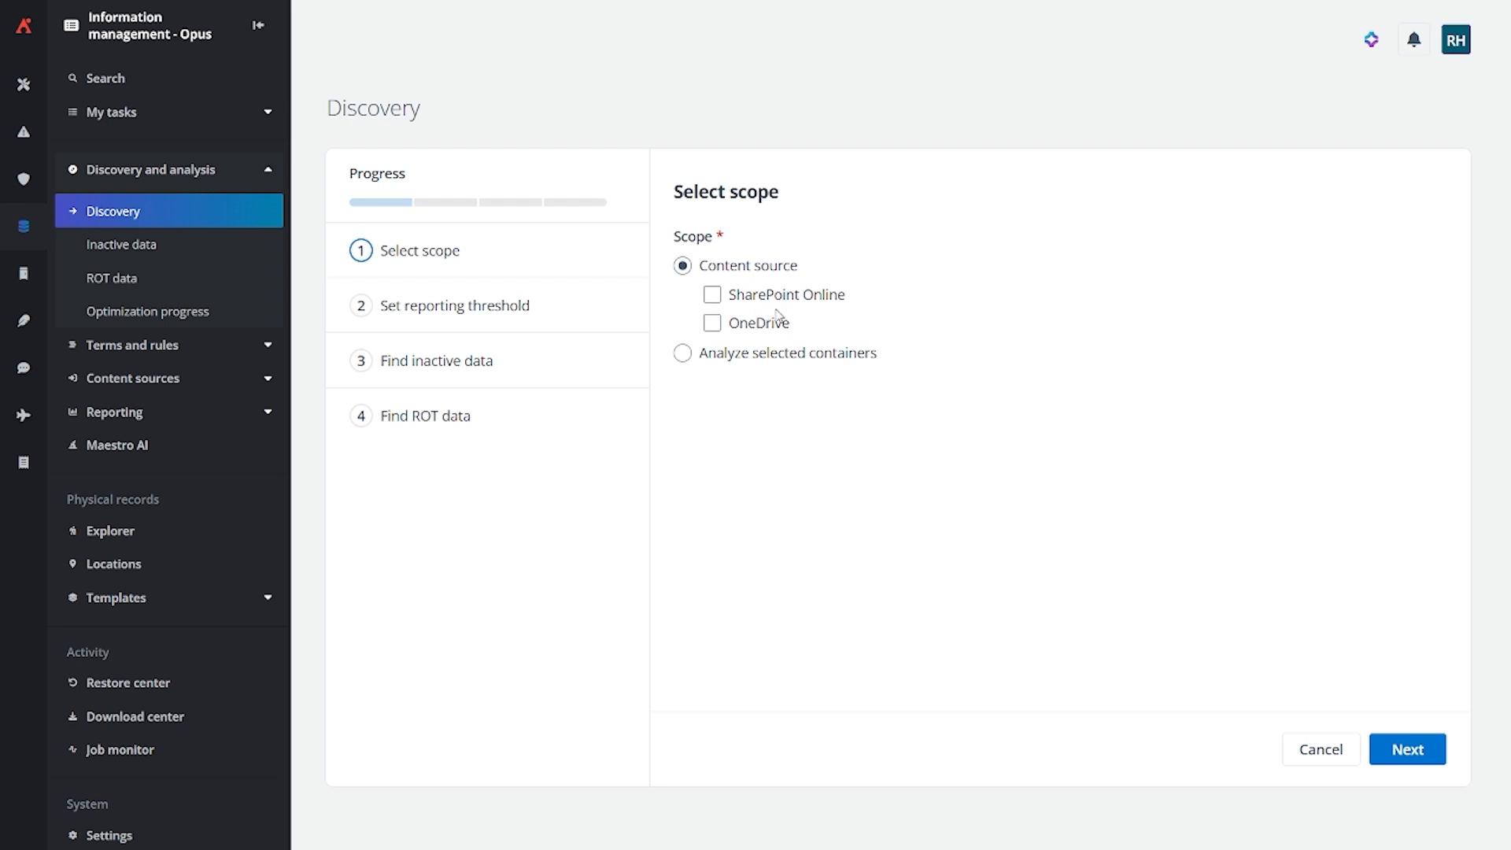
click(747, 360)
click(796, 335)
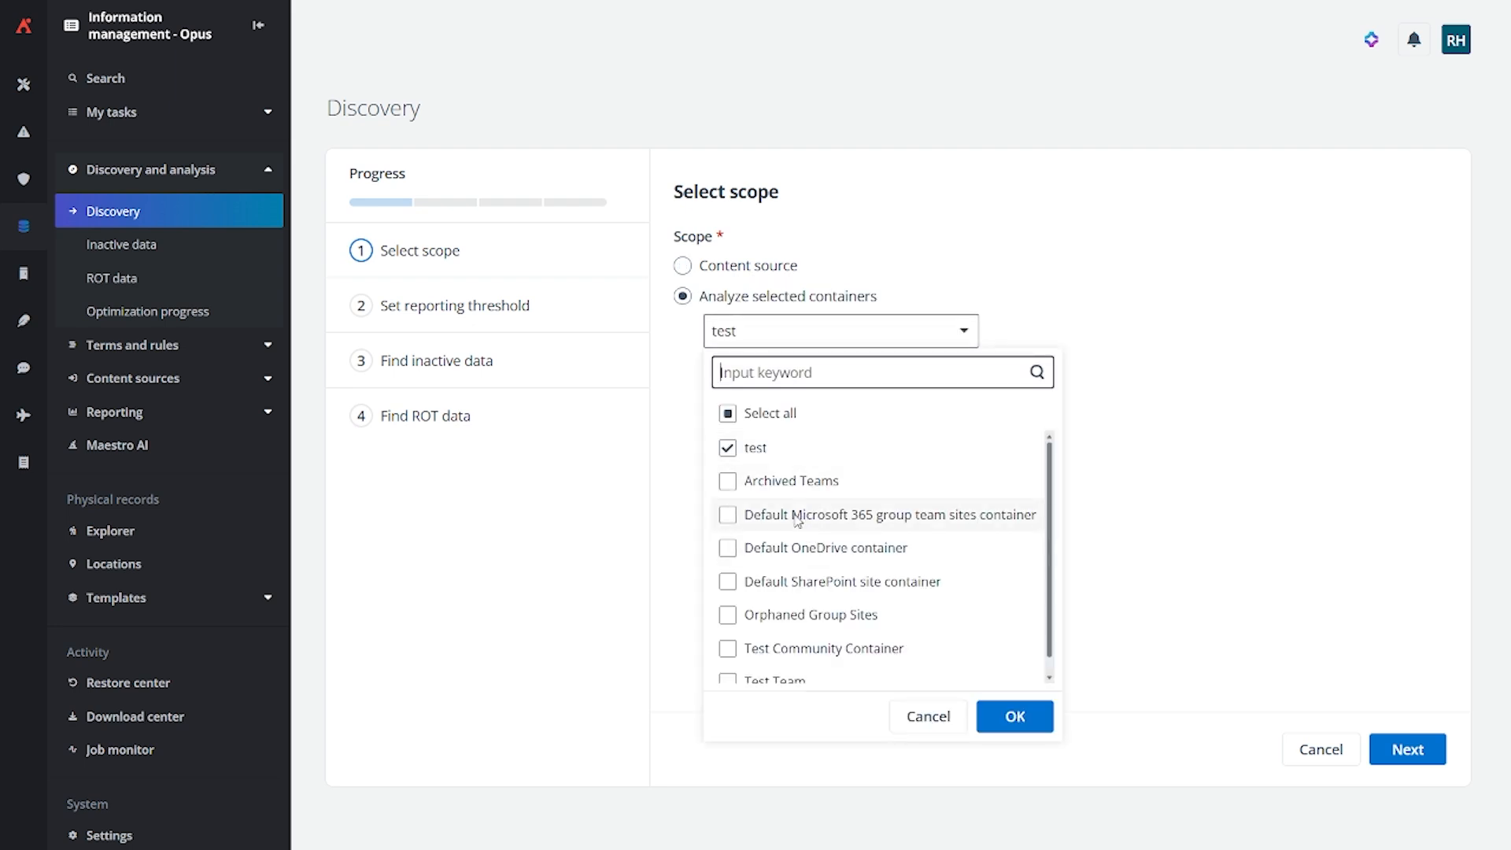
click(767, 413)
scroll(984, 598, down, 1)
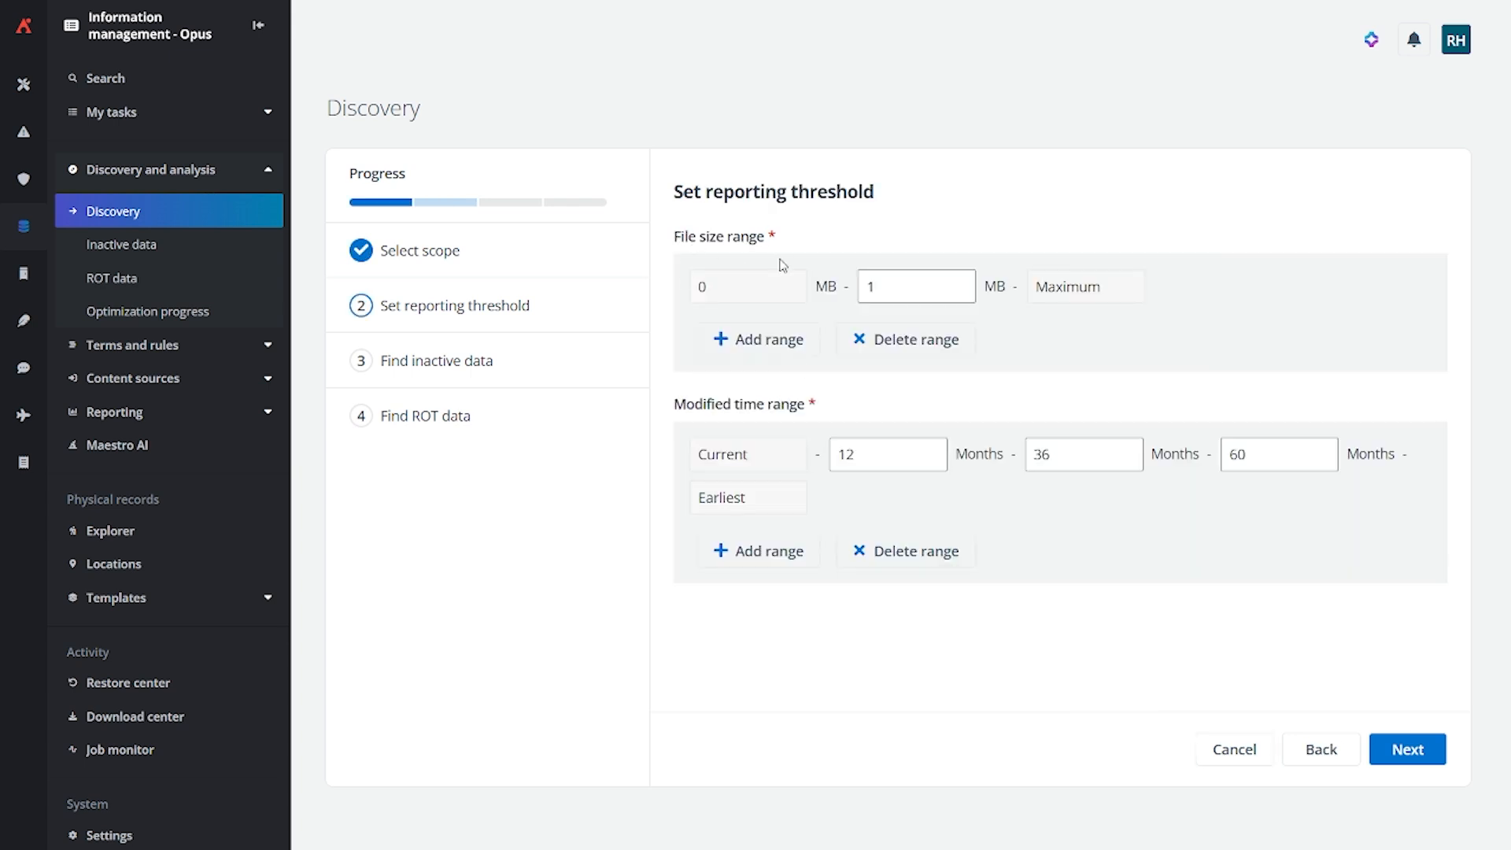
Add a range to the file size thresholds with a 2 MB limit
click(886, 281)
click(769, 347)
click(1086, 278)
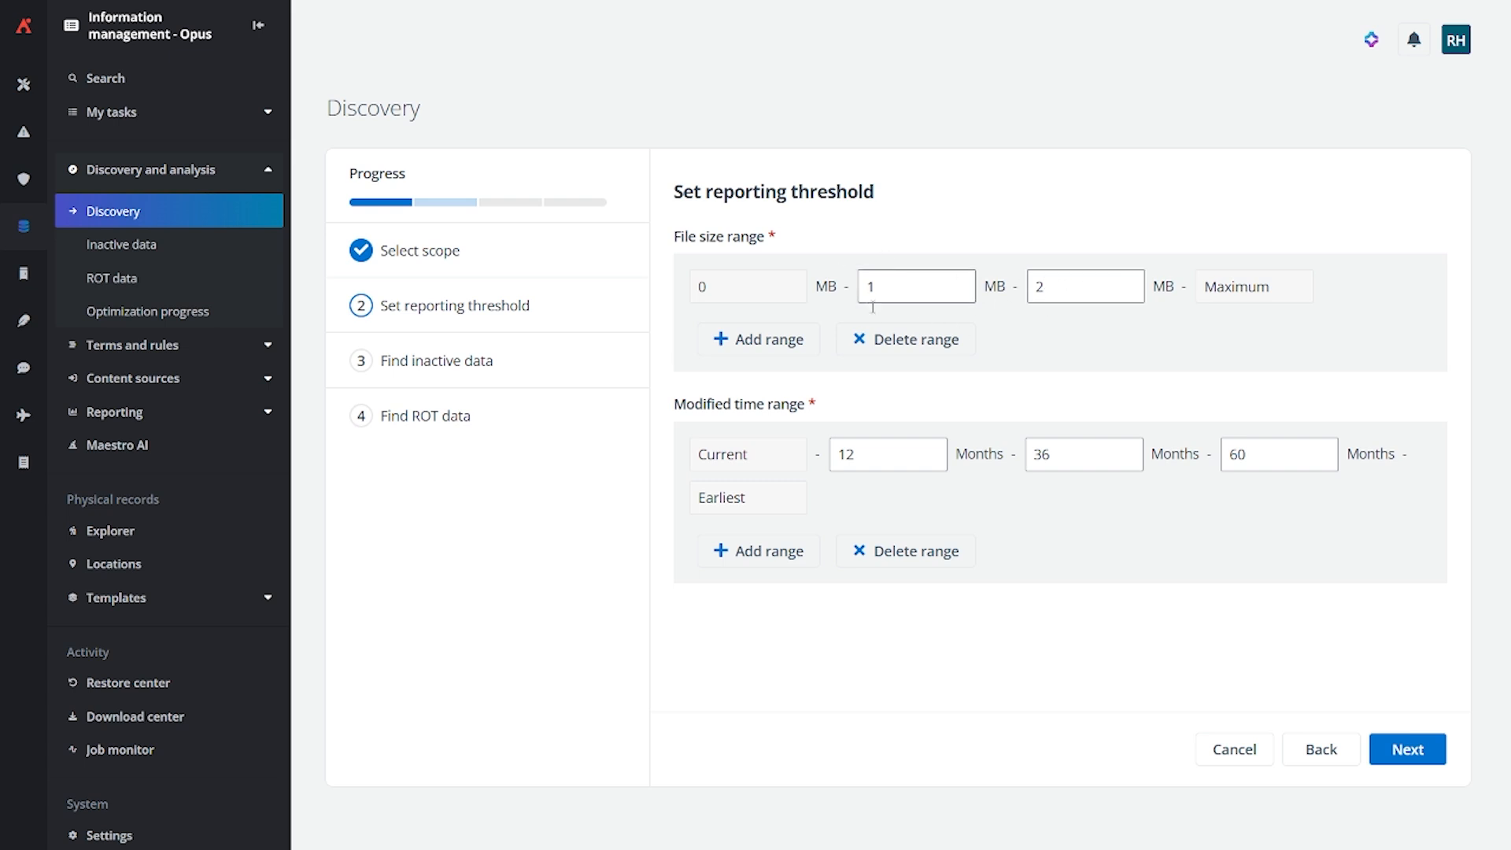
Add another range after the 12-month limit in the modified time thresholds
drag(820, 405, 670, 412)
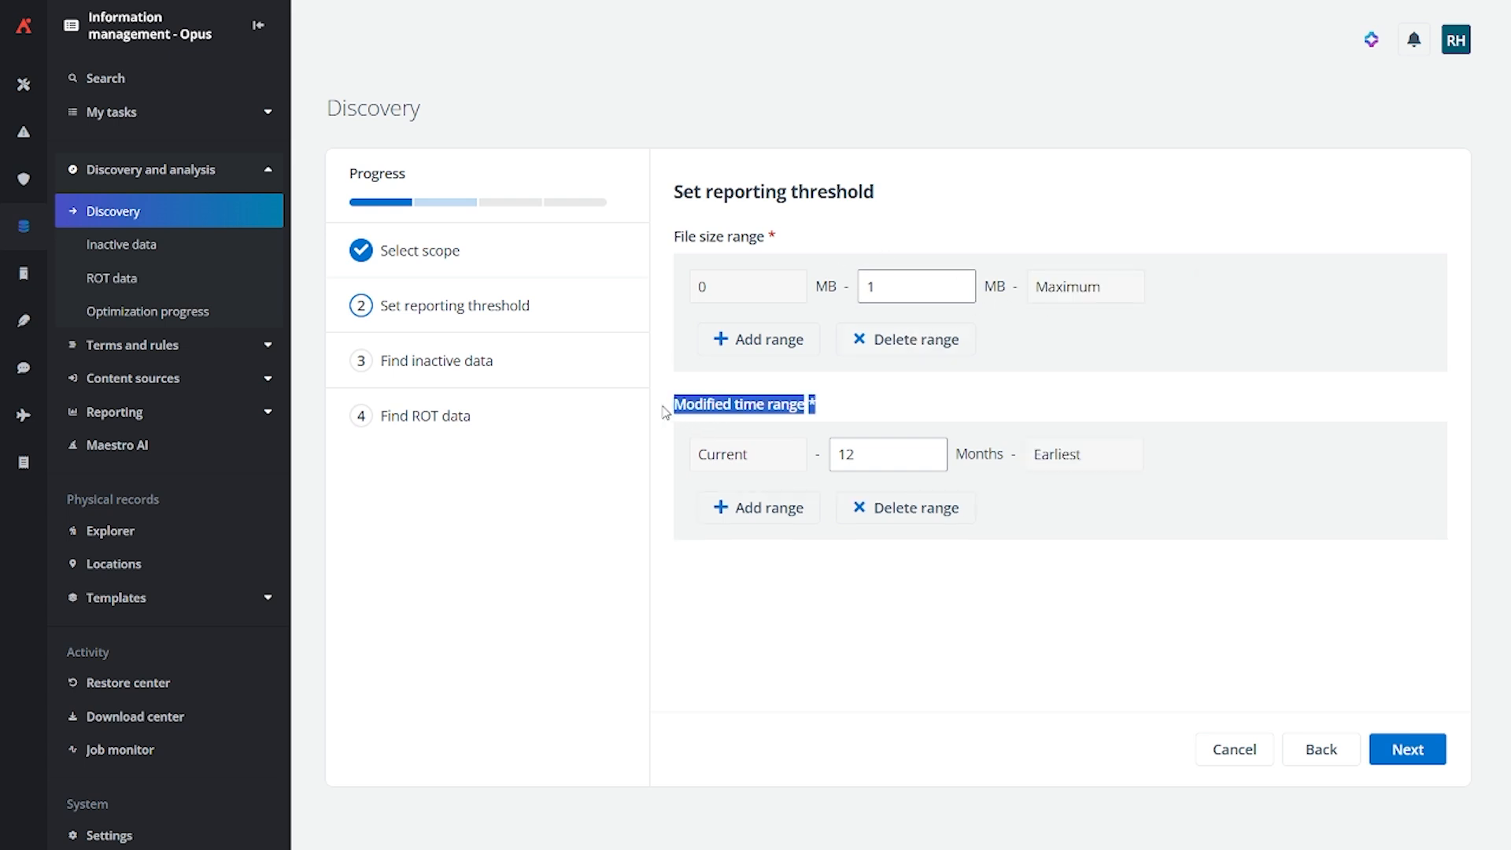
click(891, 448)
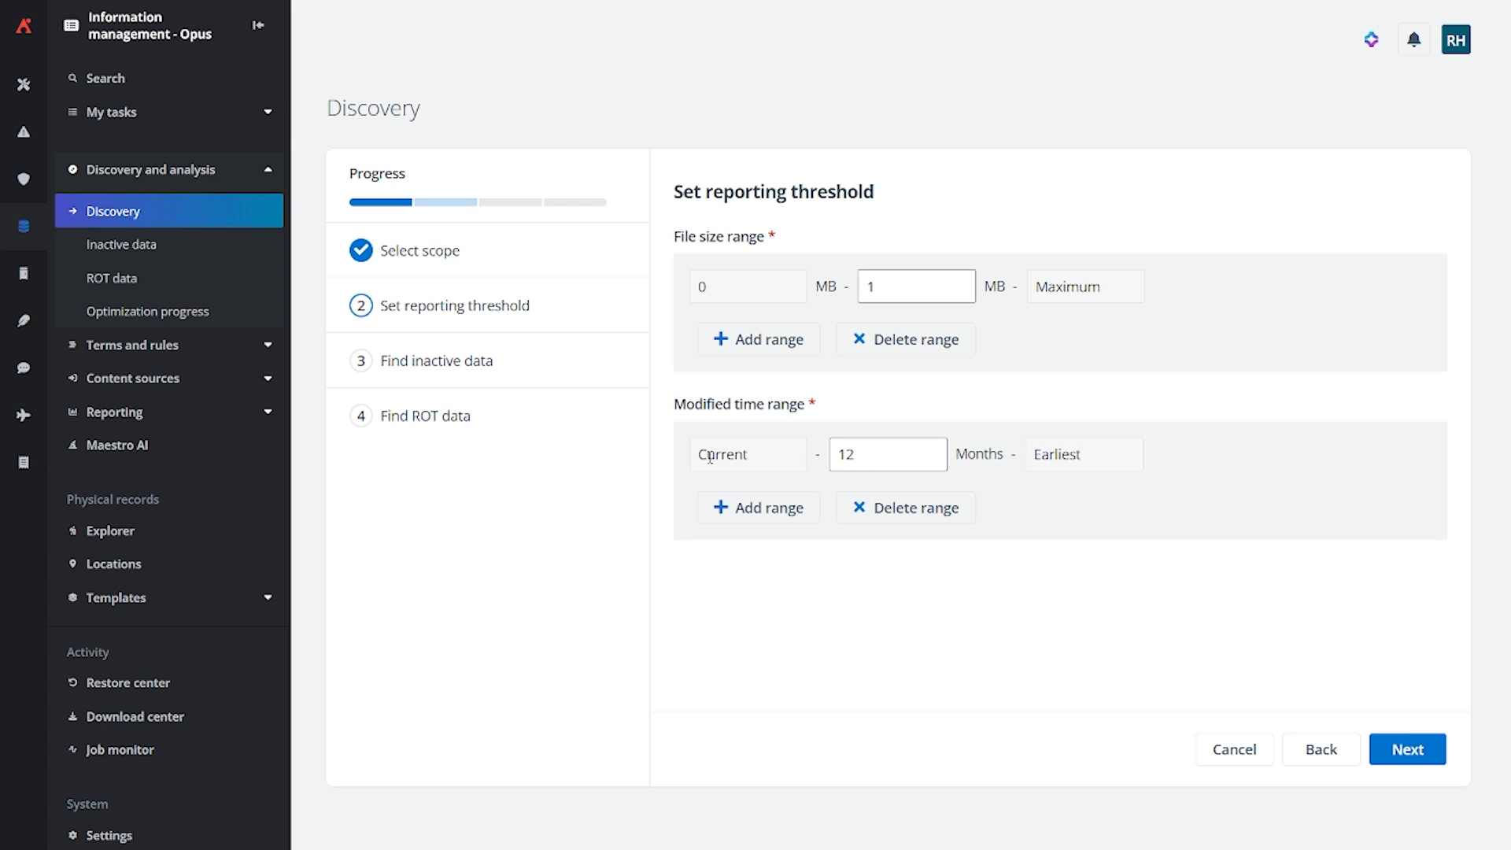
click(757, 511)
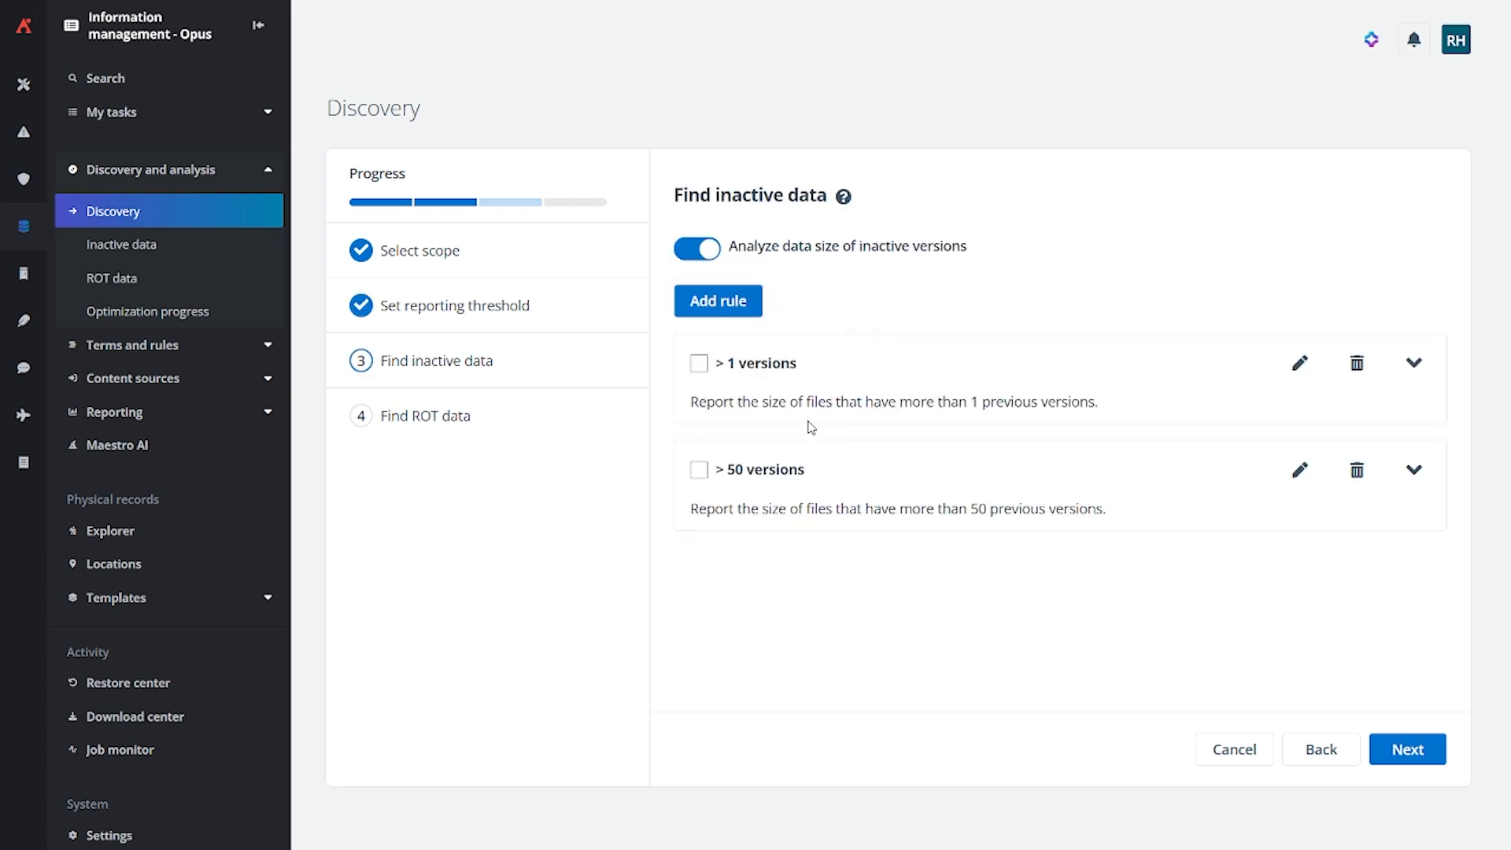
Start an inactive data rule named test and set its criterion to Type with the Empty condition
click(733, 314)
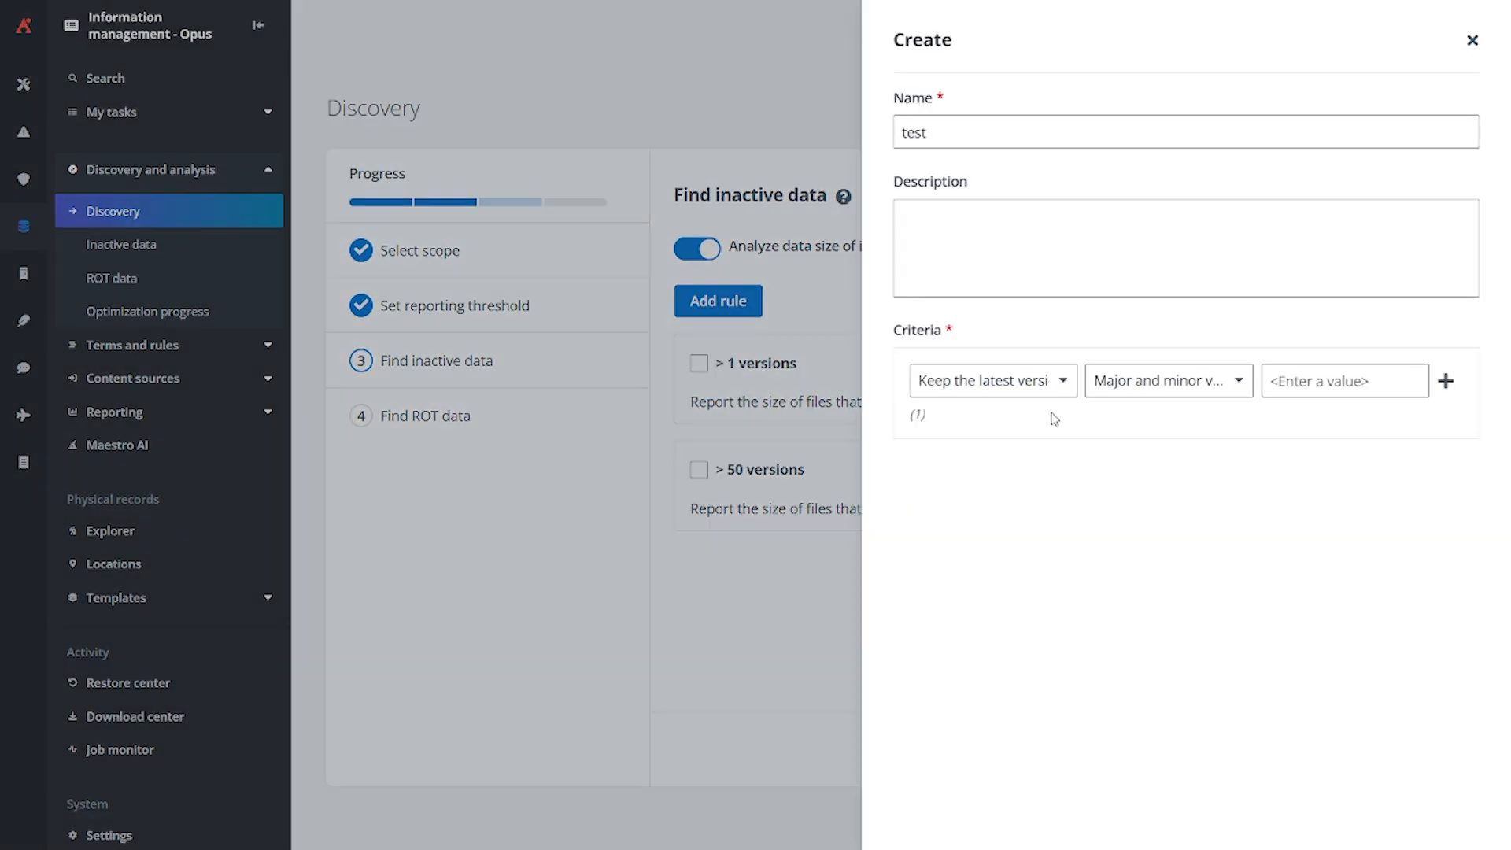
click(1075, 393)
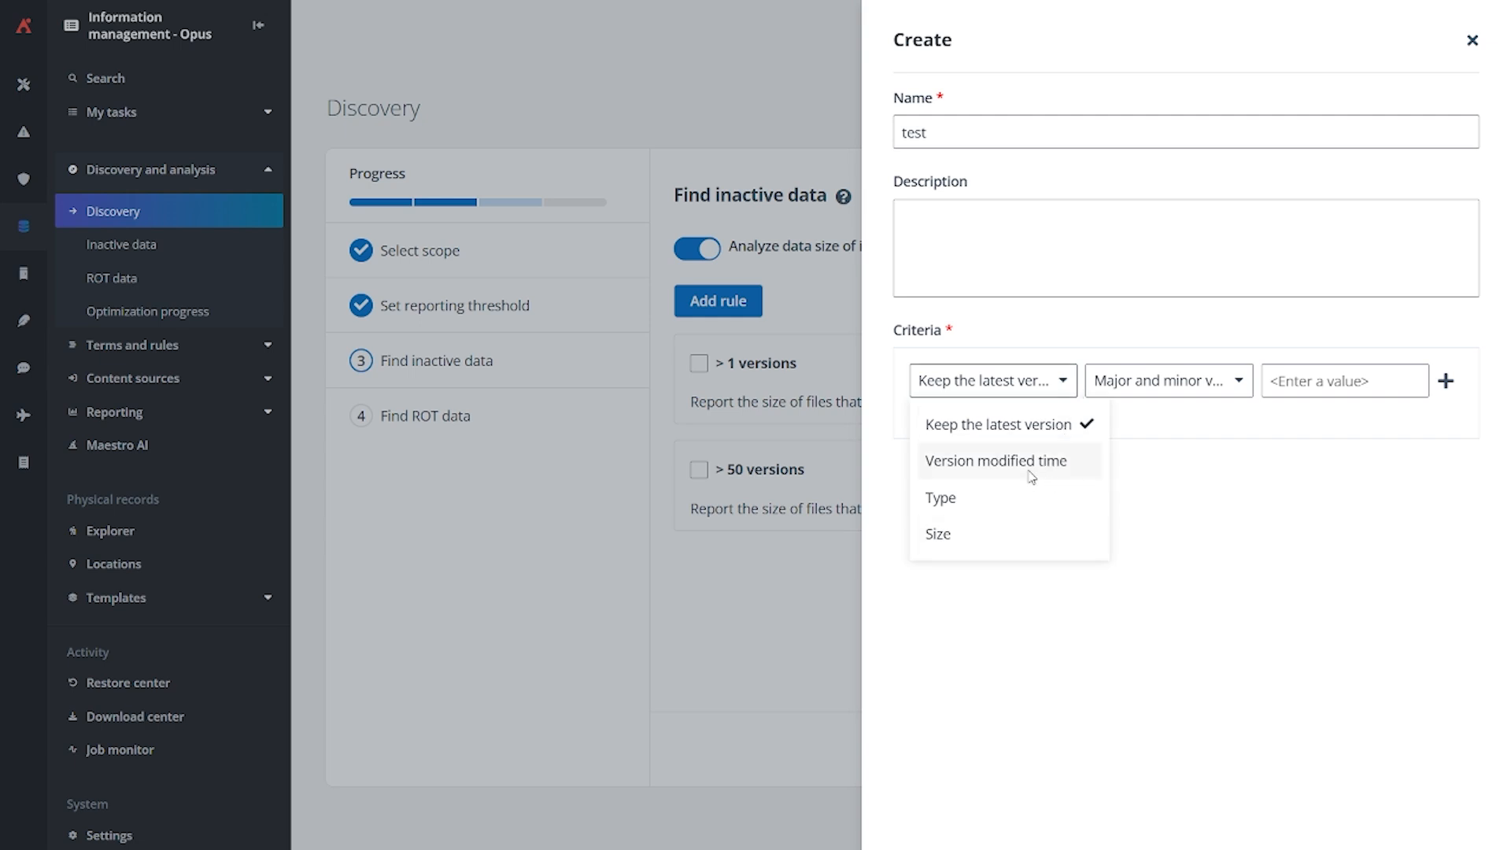
click(993, 513)
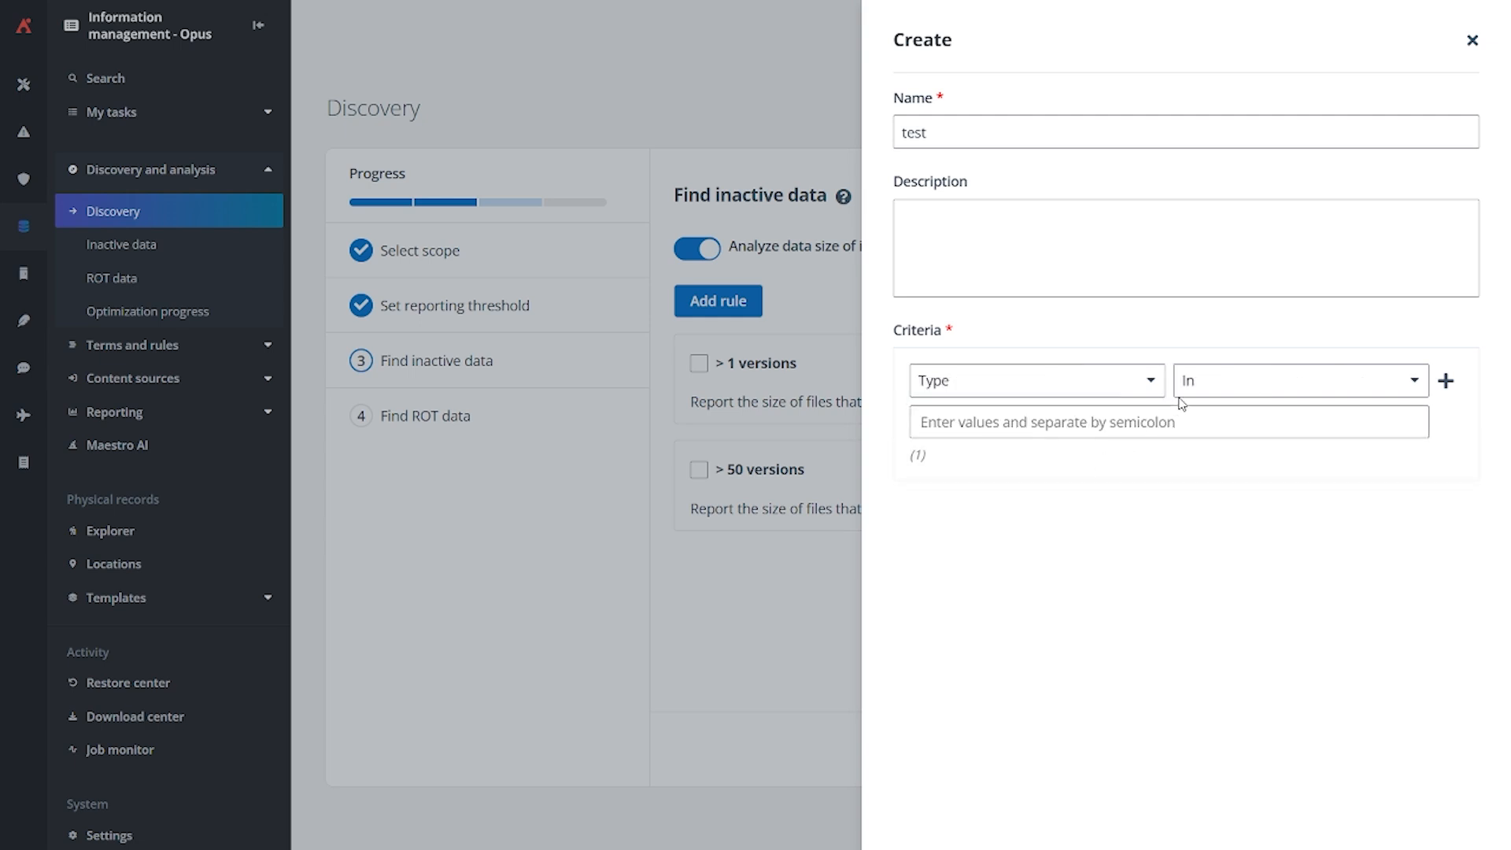
click(1269, 396)
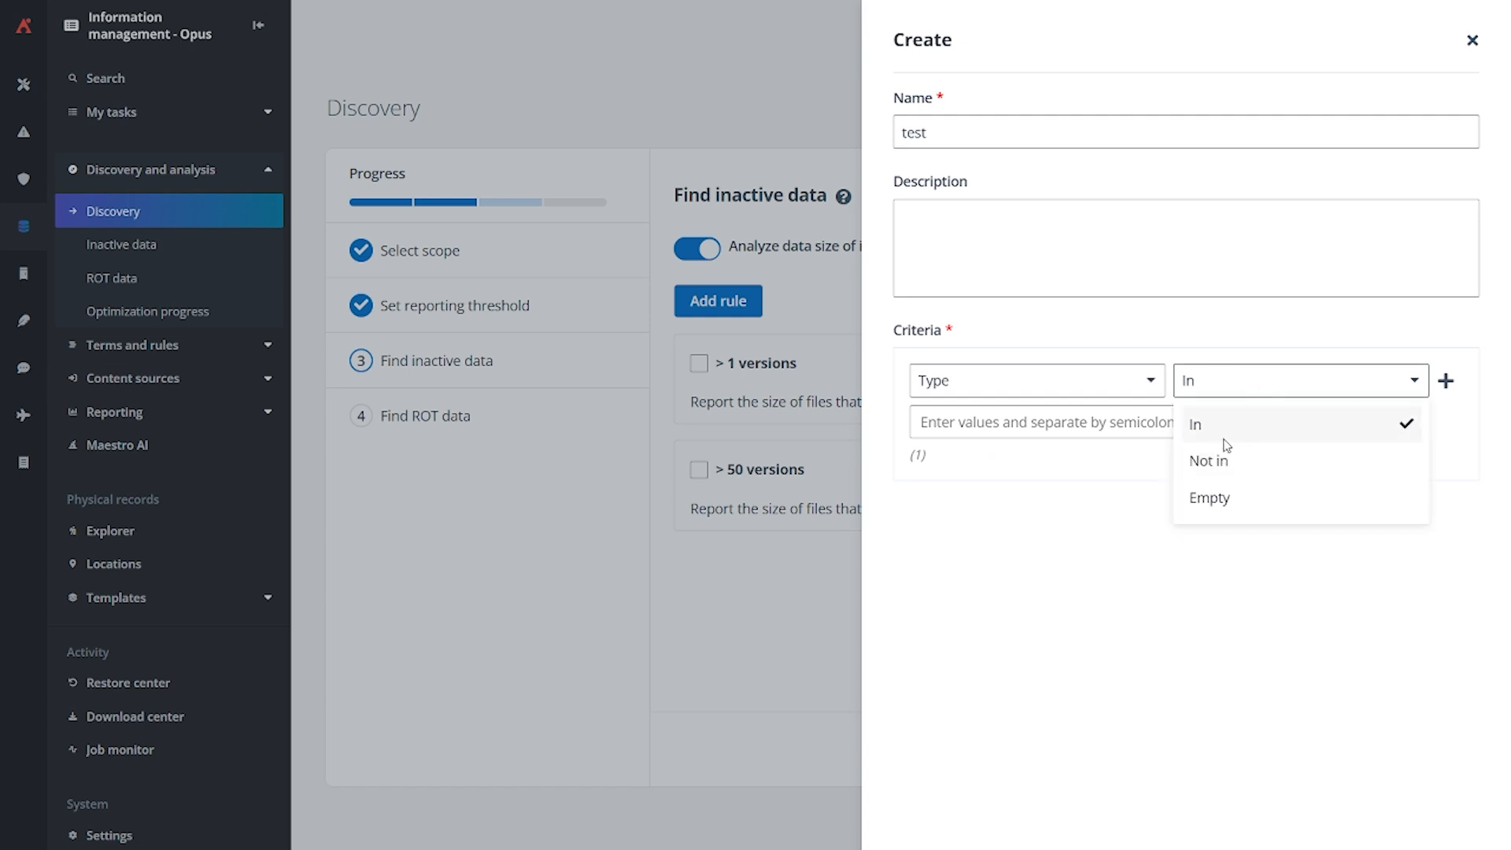
click(1219, 508)
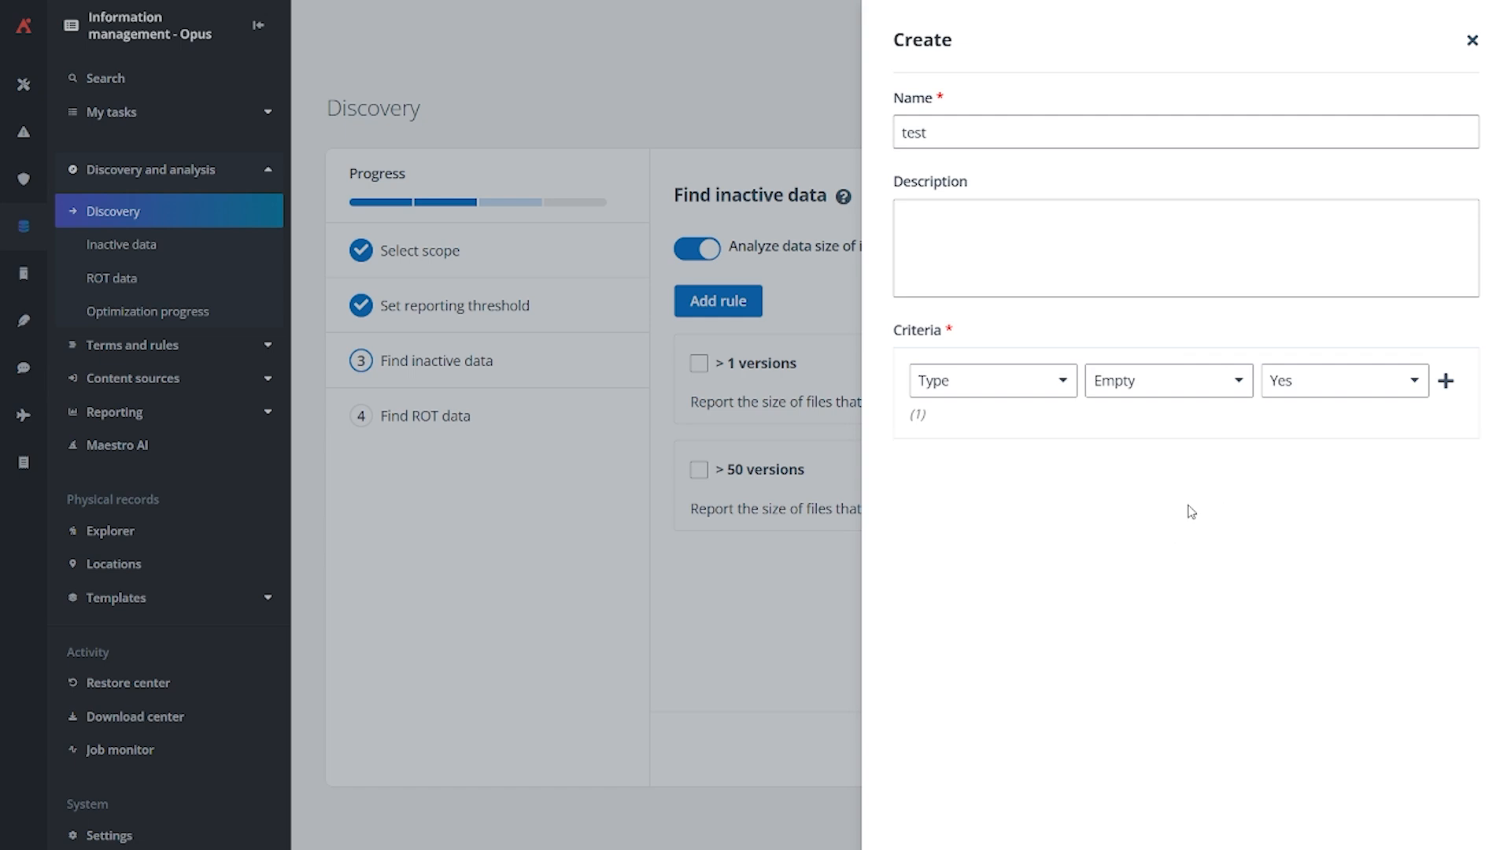
Change the test rule's Type condition to Not in, and switch the criterion back to Keep the latest version
click(1274, 394)
click(1146, 398)
click(1147, 398)
click(1157, 462)
click(1132, 426)
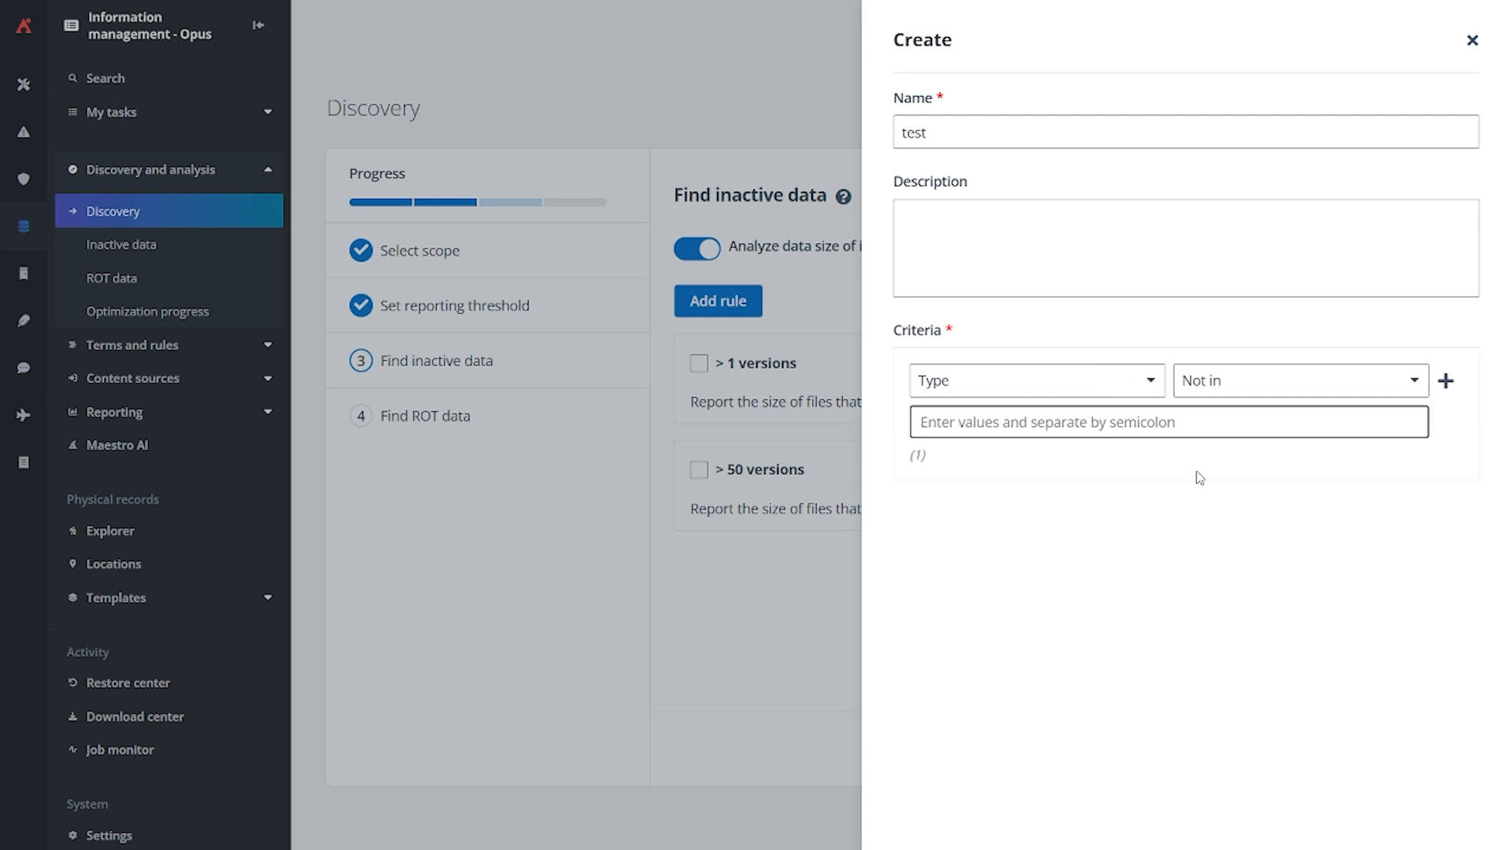
click(1117, 390)
click(1006, 426)
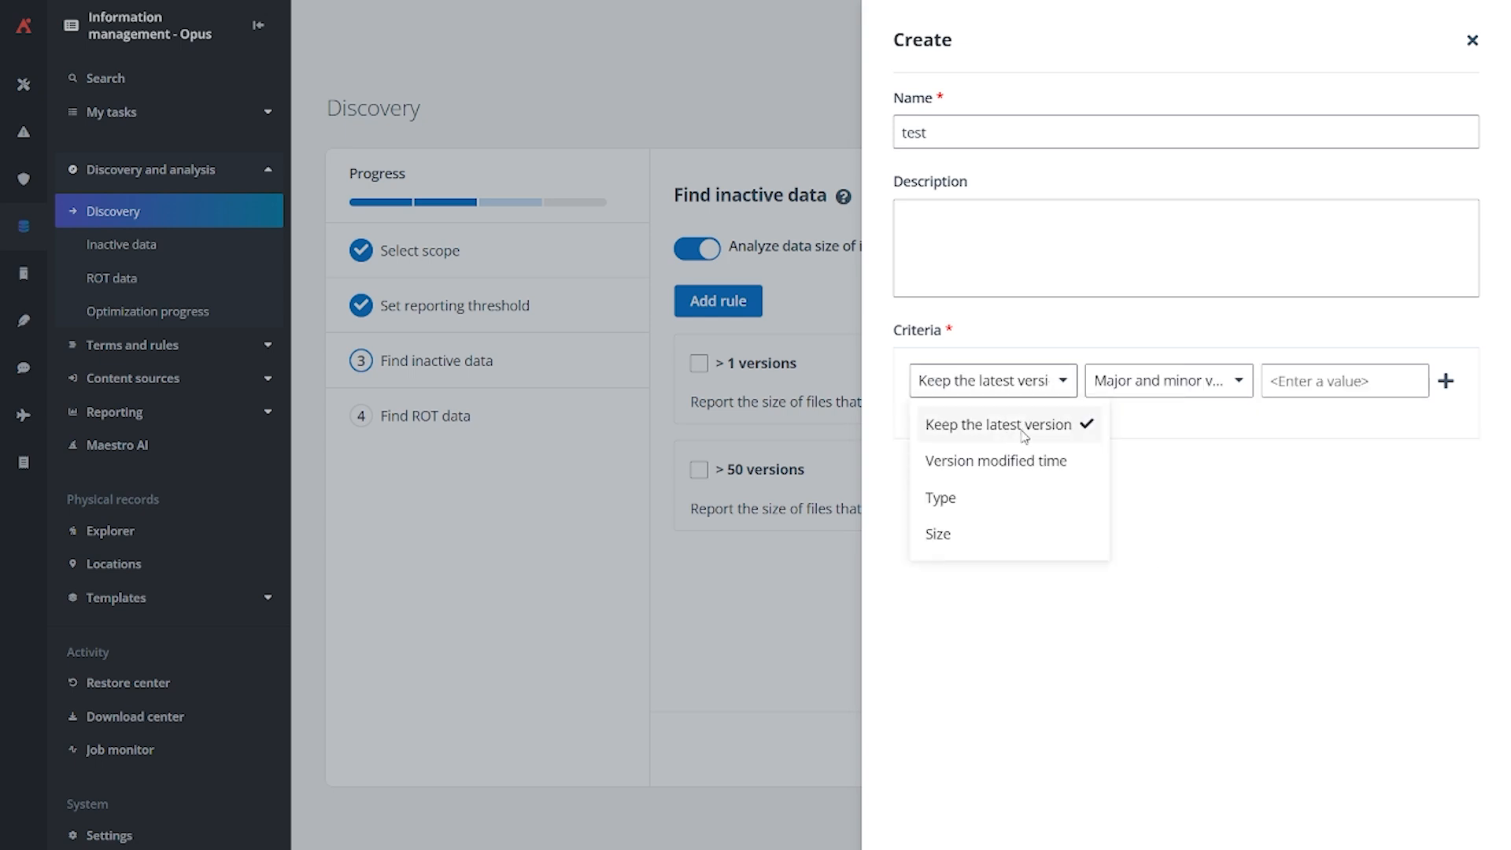
Add a second Keep the latest version criterion joined with And, and close the test rule without saving
click(1165, 380)
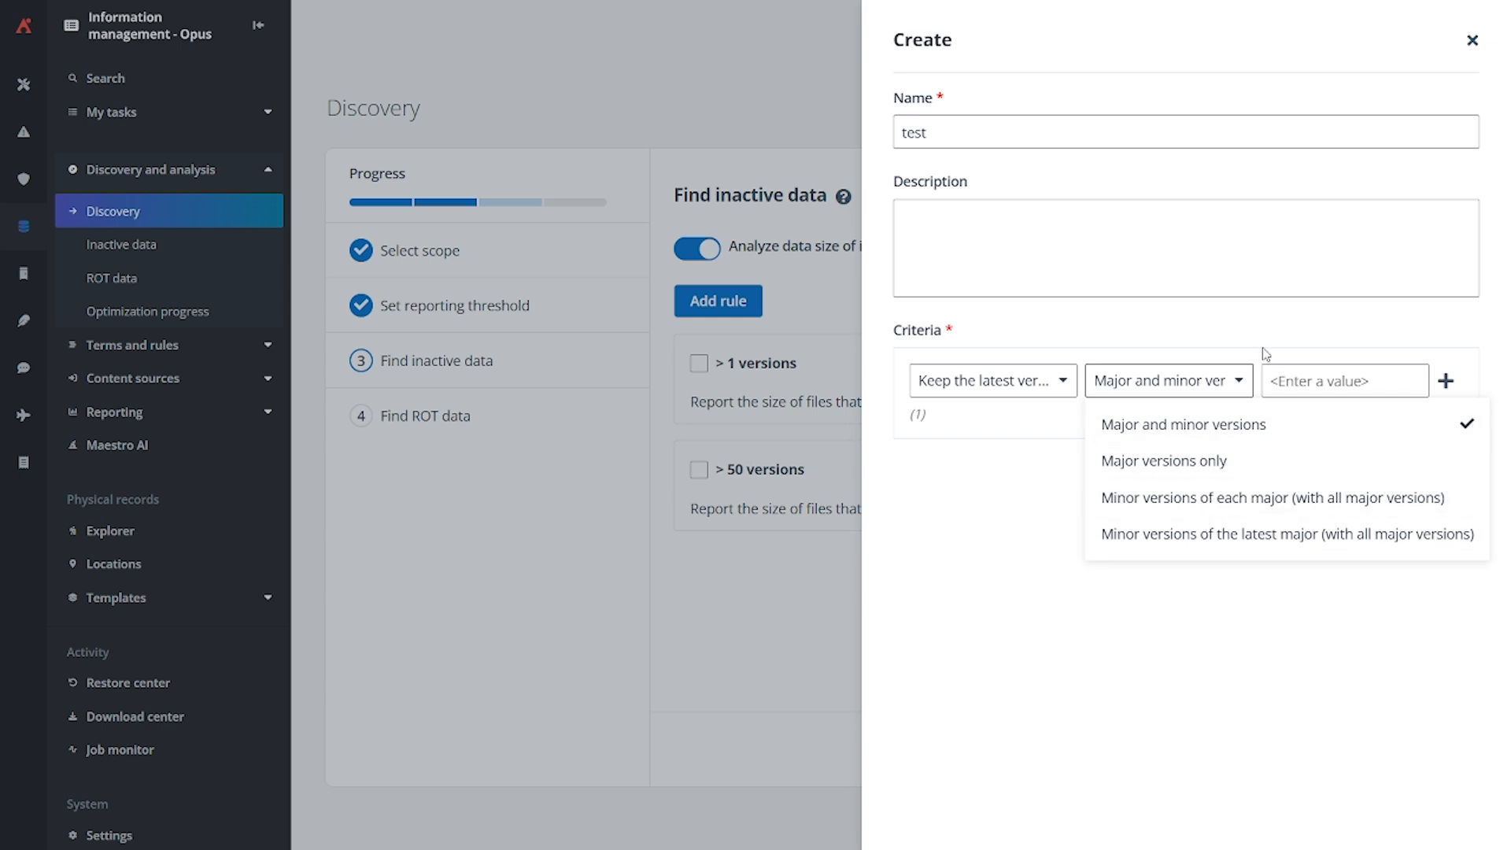
click(1322, 391)
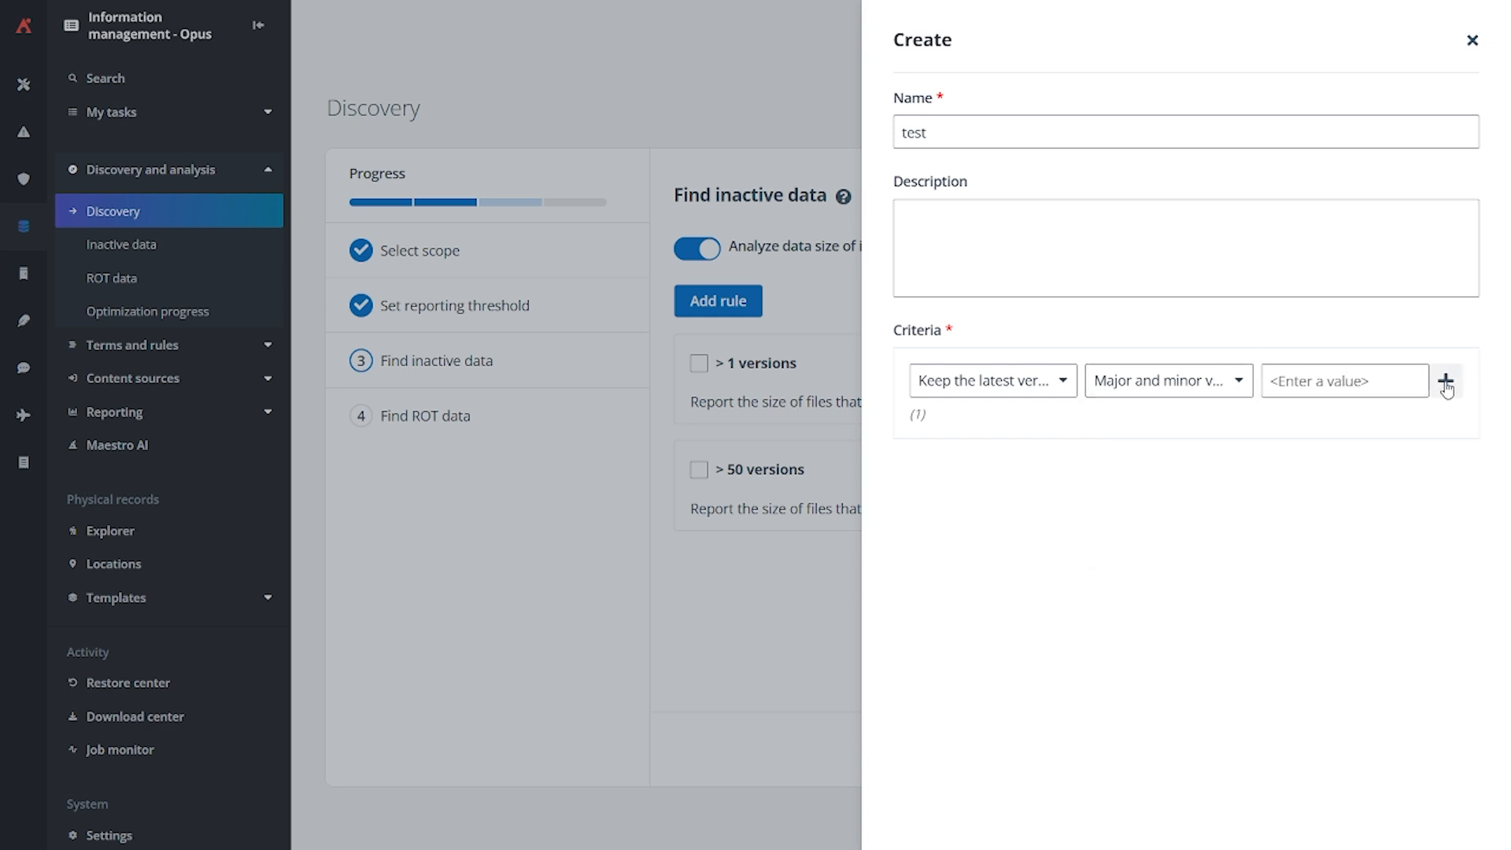
click(1445, 381)
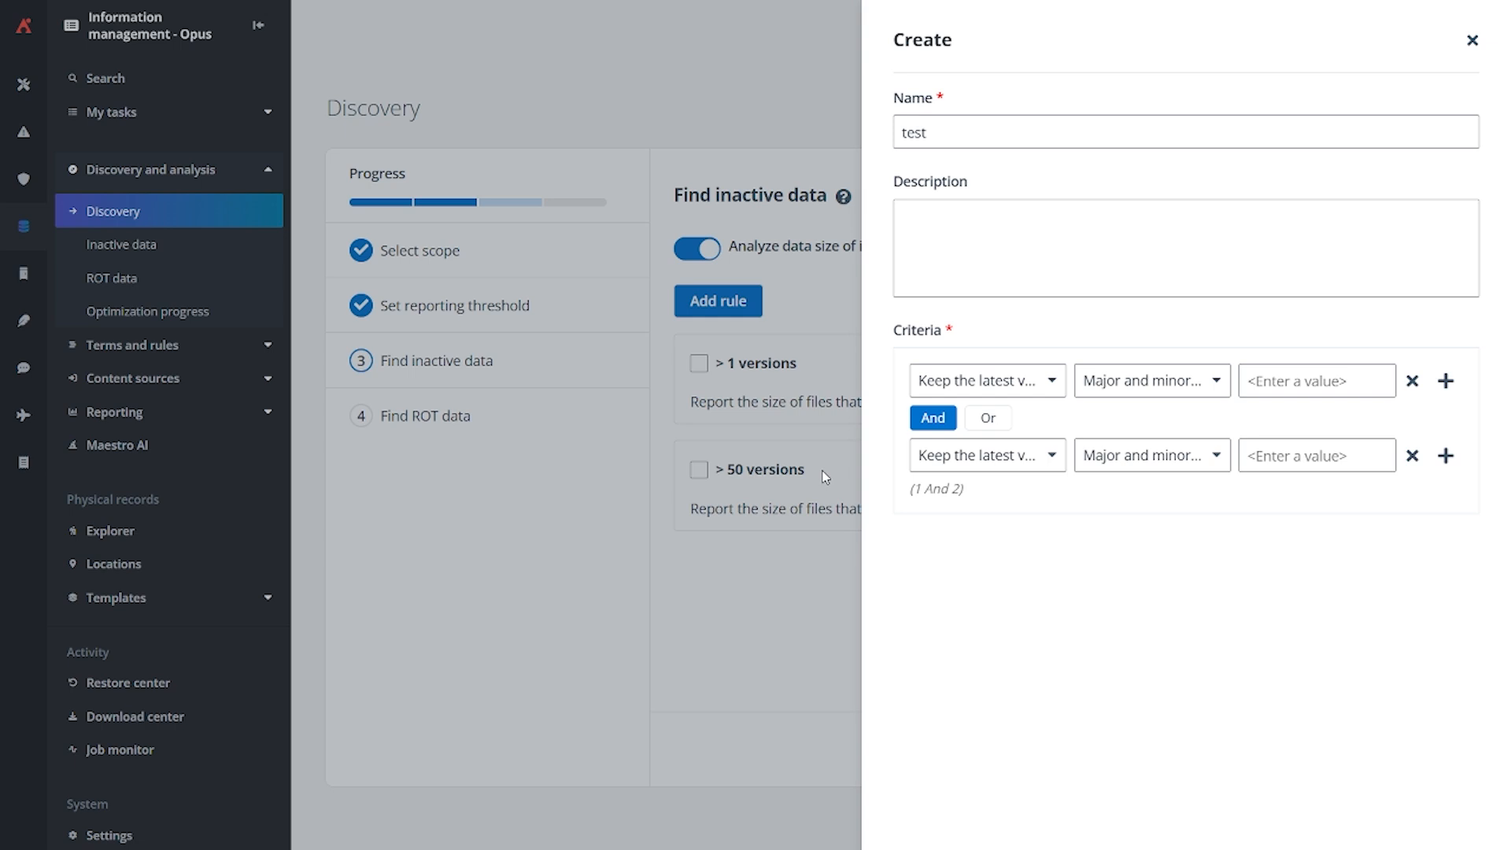
click(1471, 40)
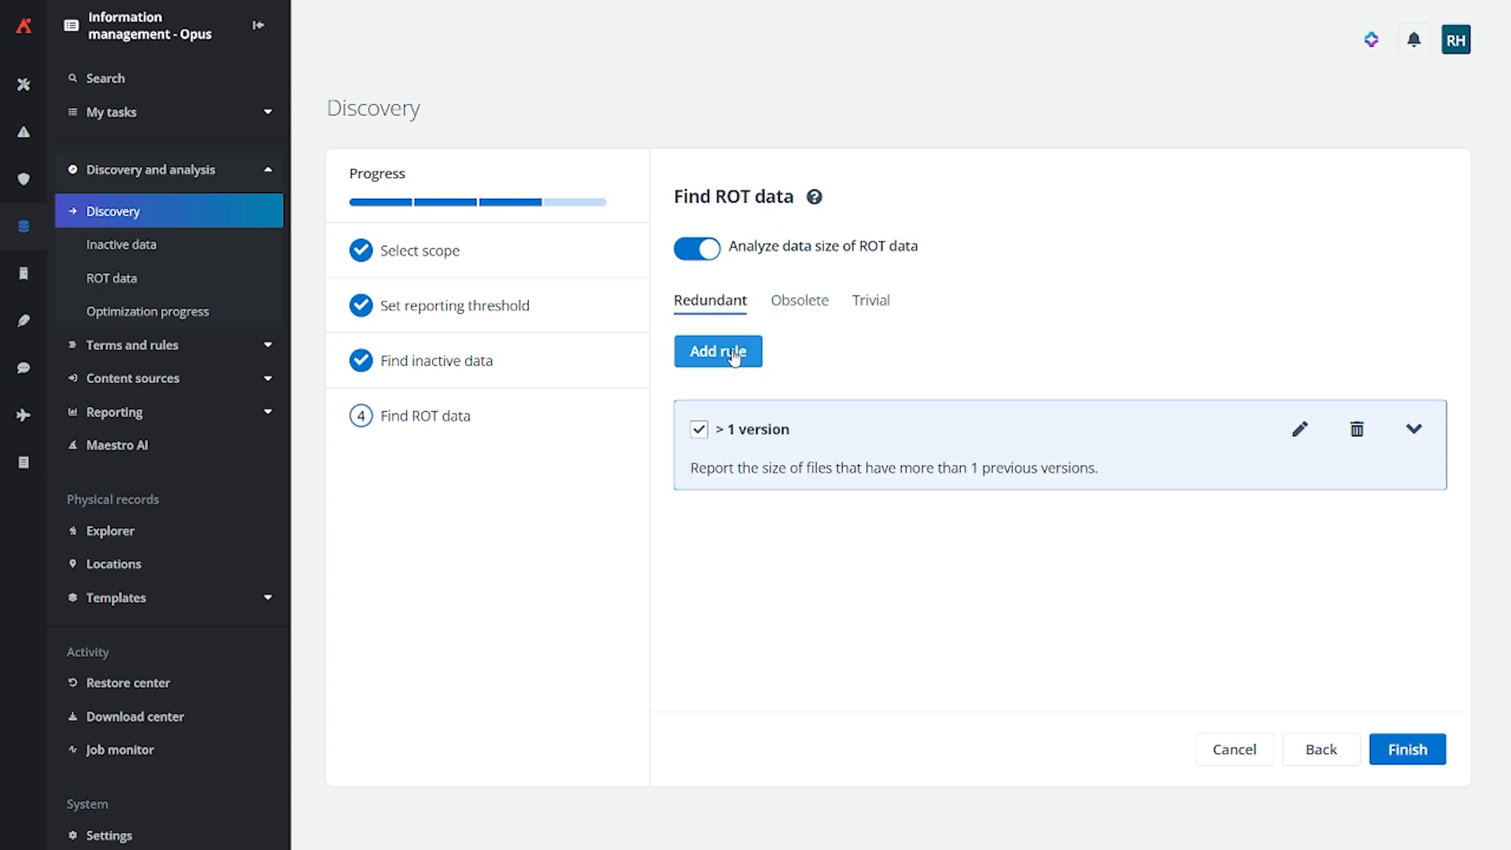
Examine the predefined ROT data rules in the Redundant, Obsolete and Trivial categories
click(804, 313)
click(870, 302)
click(791, 310)
click(716, 311)
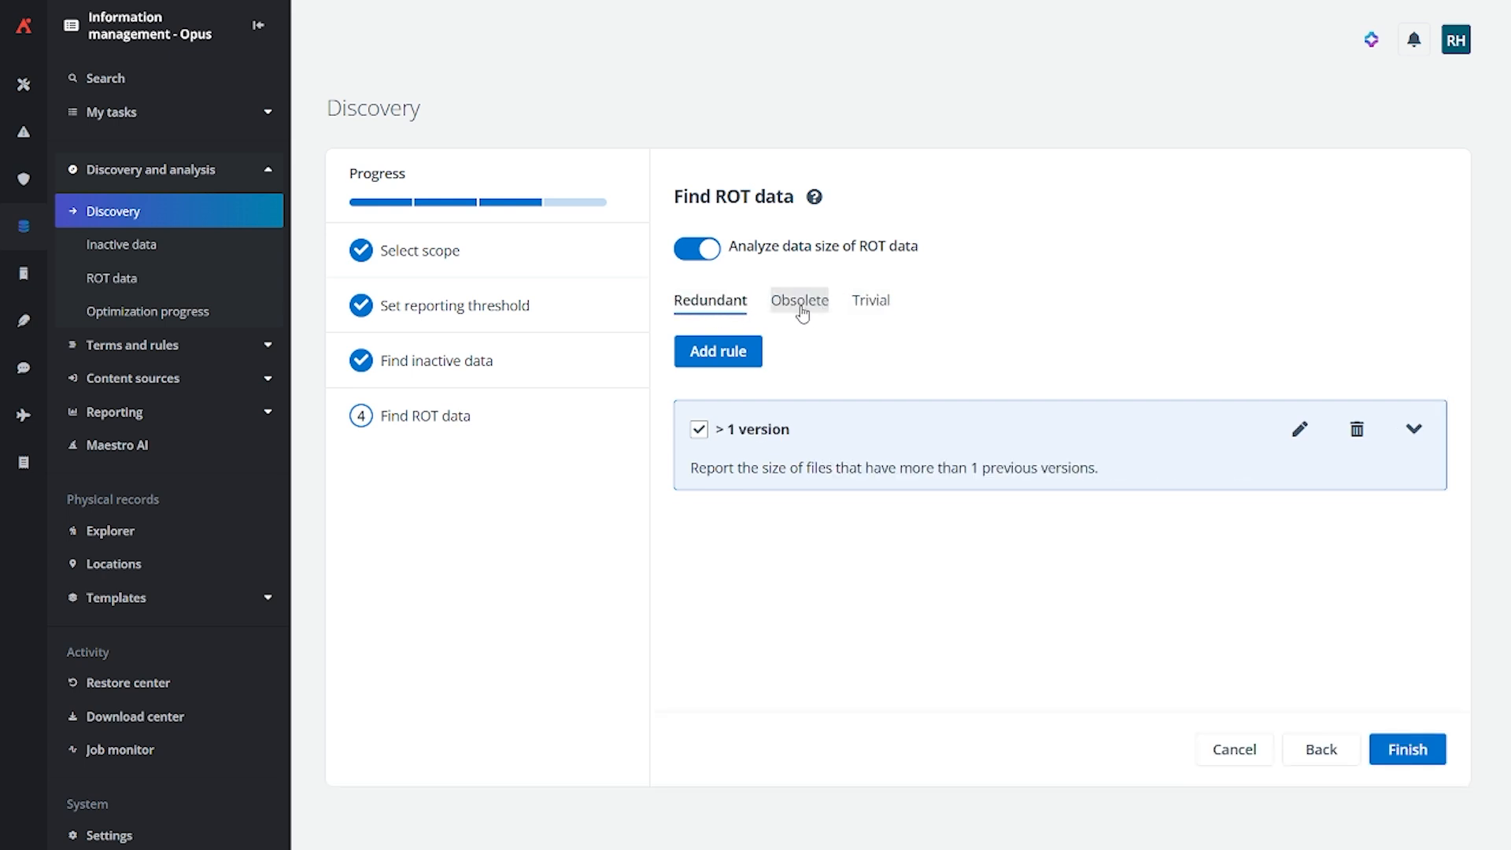
click(802, 314)
click(743, 316)
click(815, 302)
scroll(820, 417, down, 1)
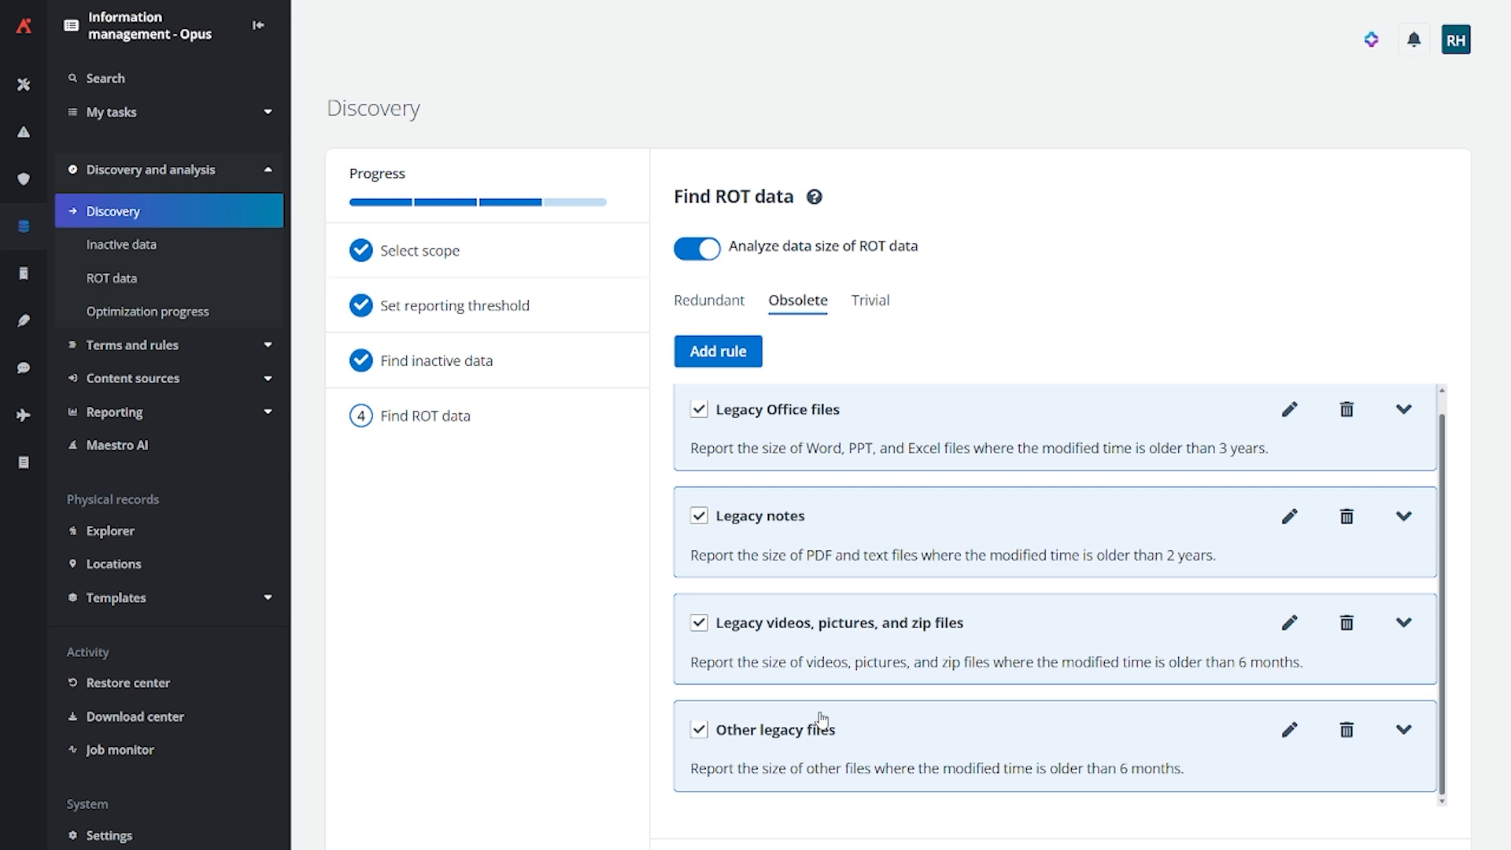
click(884, 315)
scroll(861, 431, down, 1)
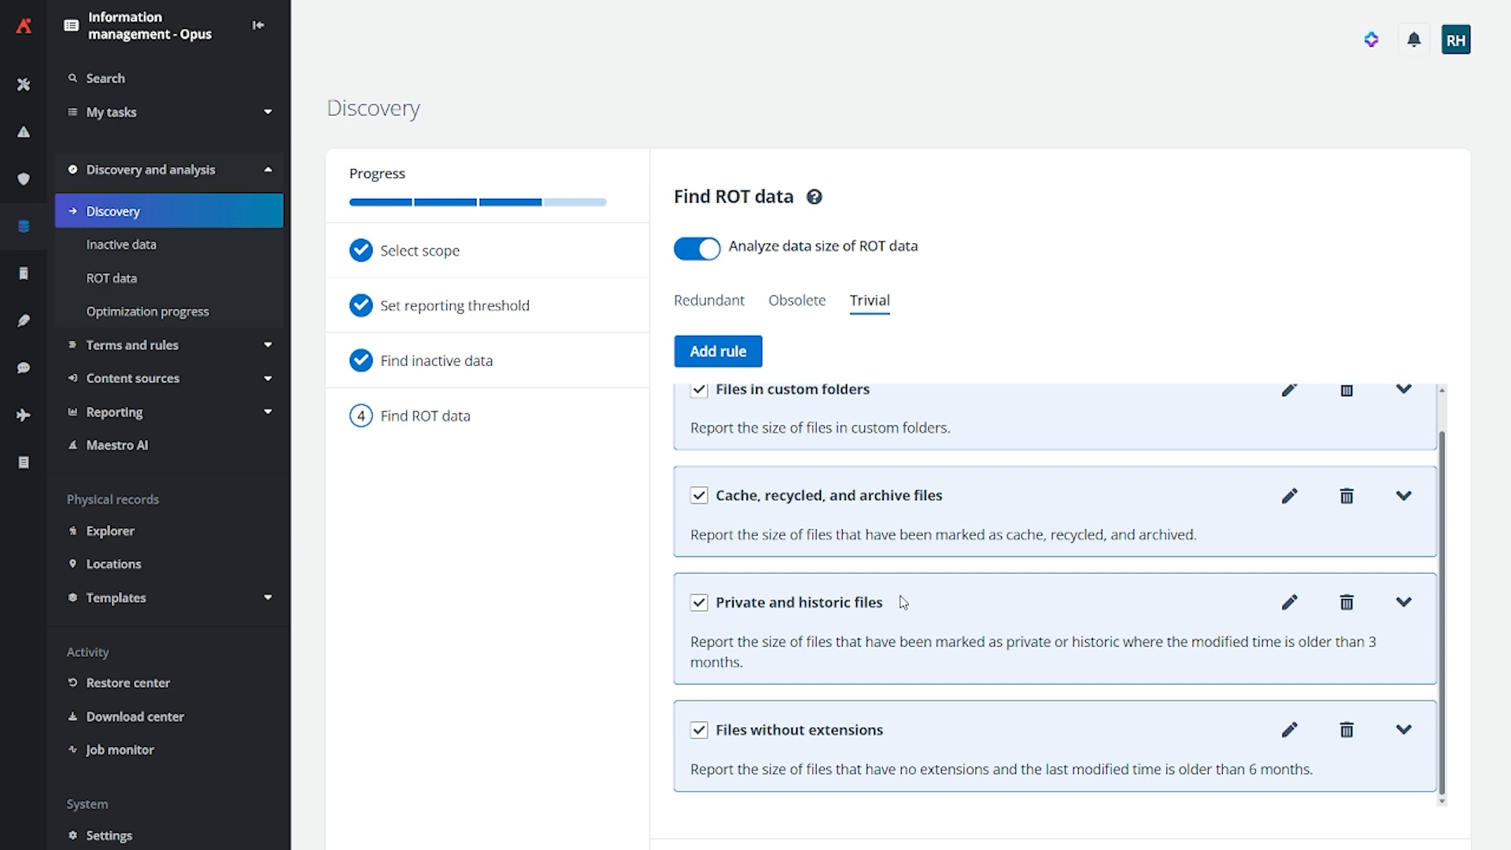
Open a new rule for trivial data and examine its analysis methods and available file criteria
scroll(904, 602, up, 1)
click(754, 368)
click(981, 373)
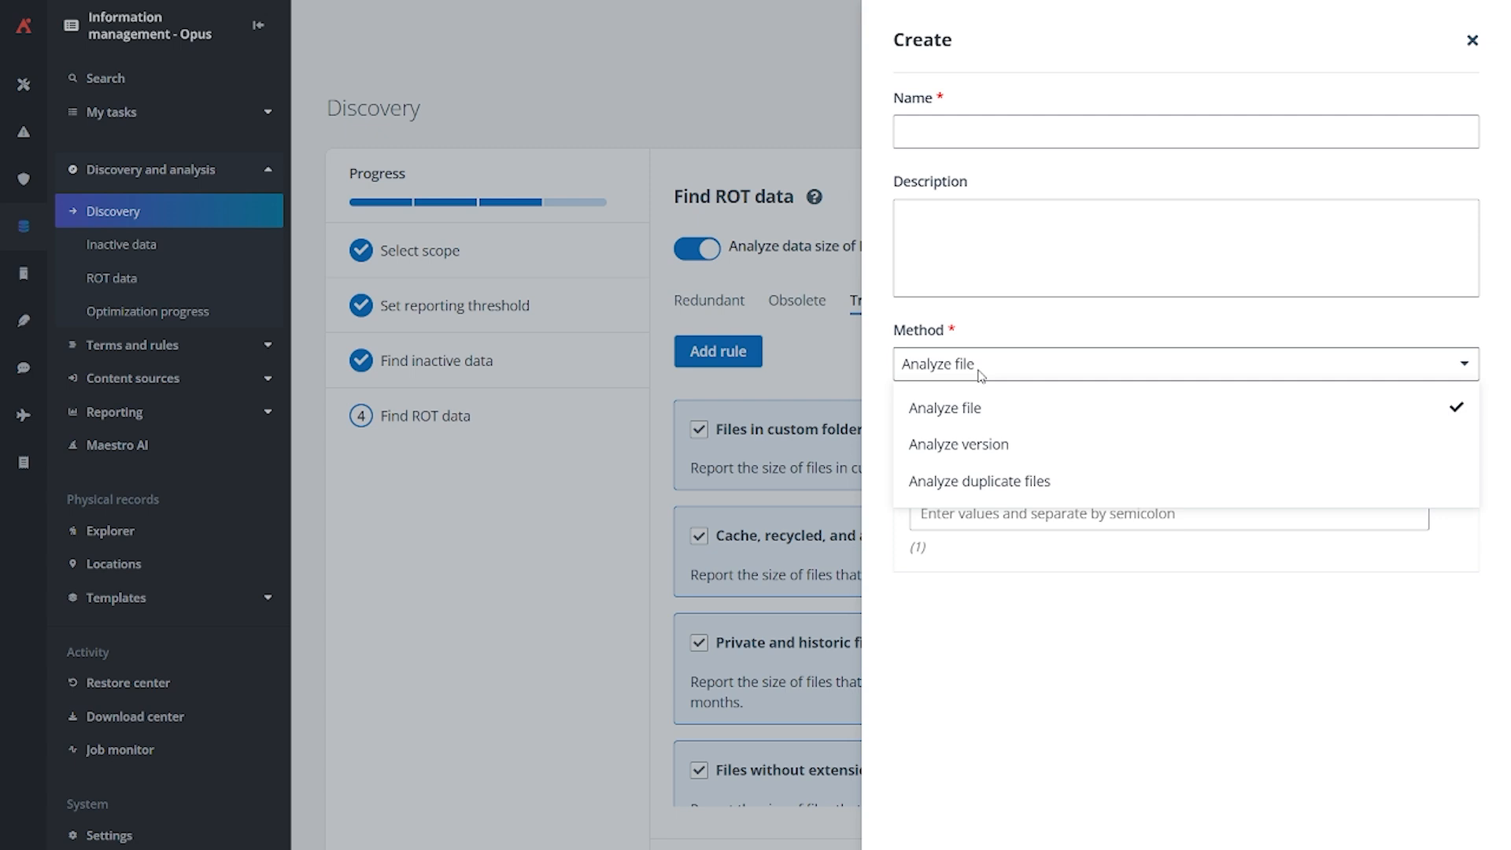
click(870, 252)
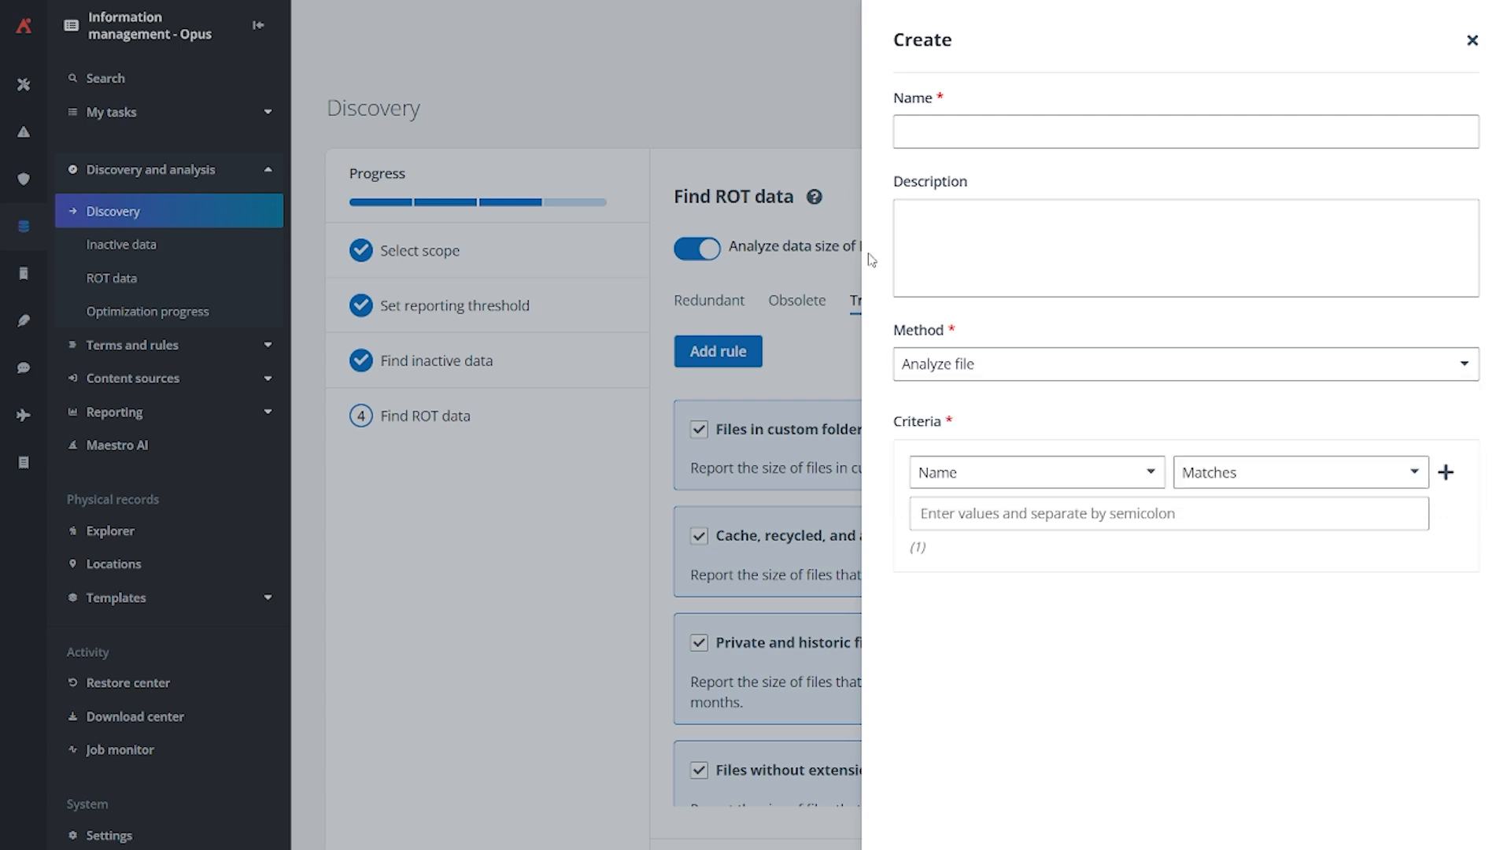
click(1102, 476)
scroll(1090, 630, down, 5)
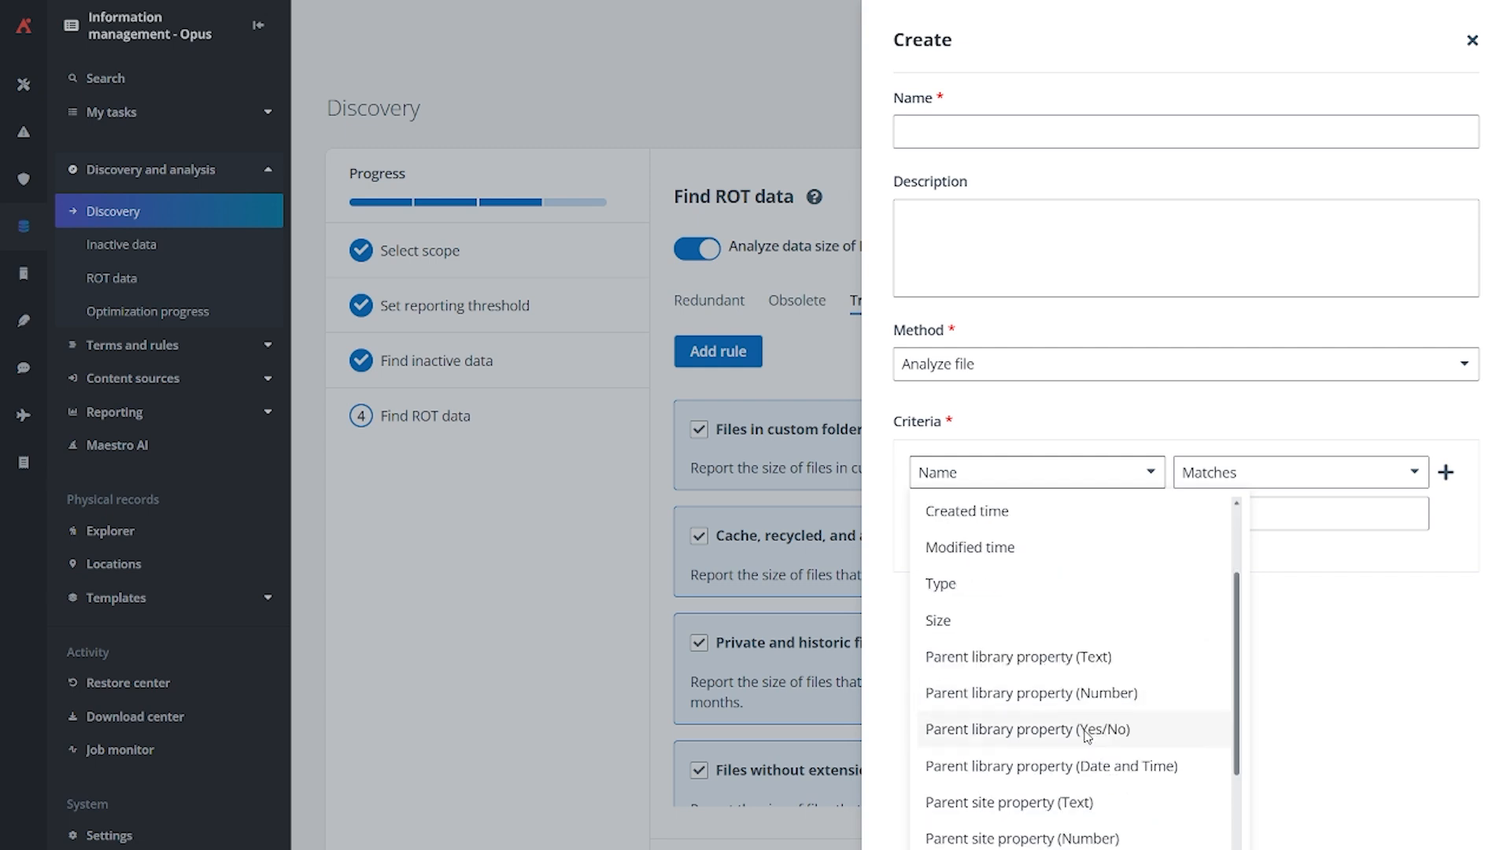
click(1104, 440)
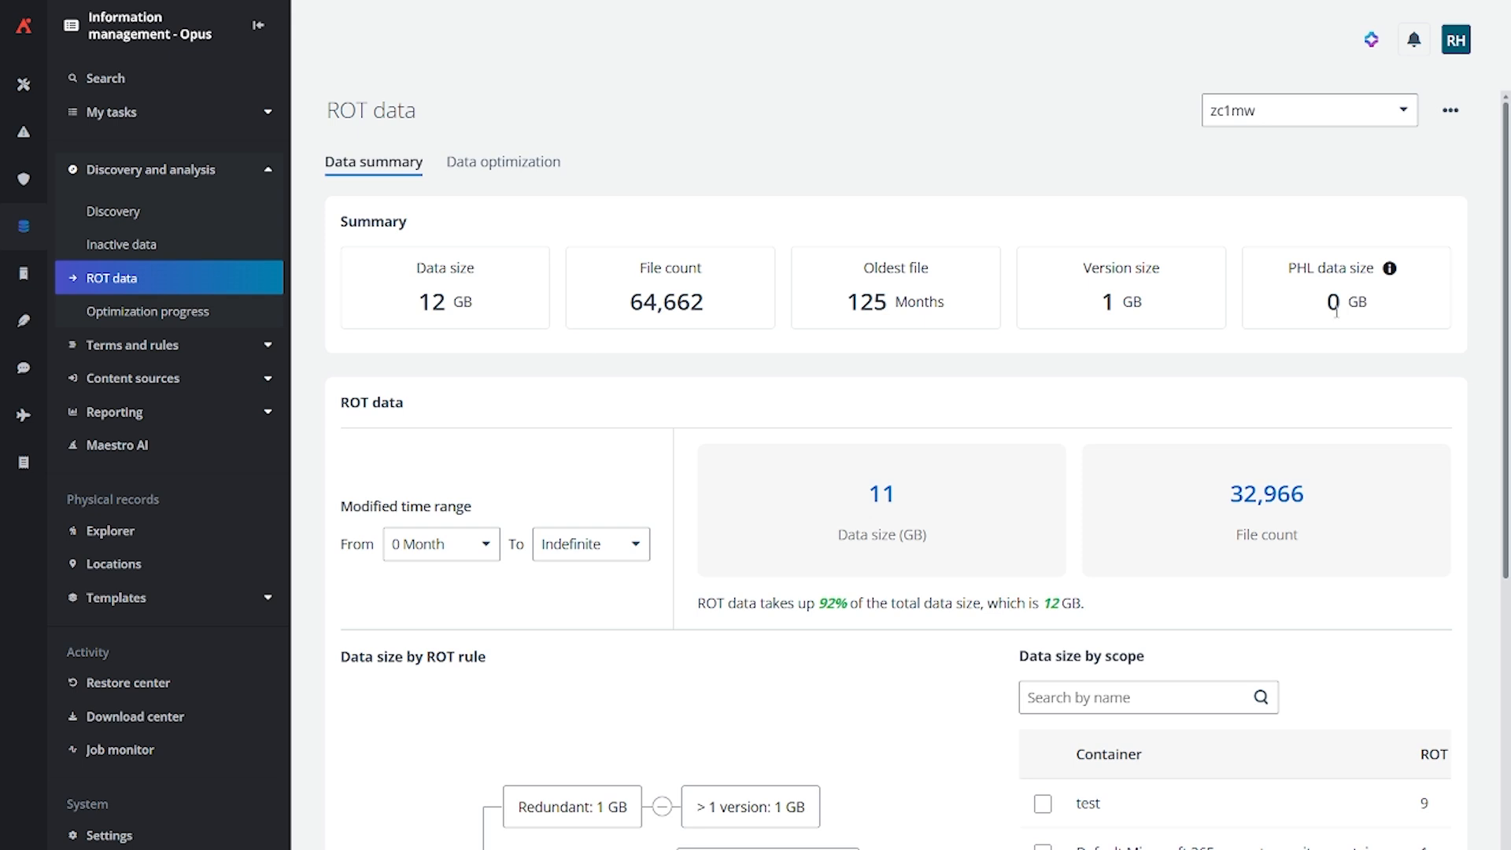
Examine the ROT data summary's modified time range options and sizes by rule, and select the test container
scroll(1147, 321, down, 1)
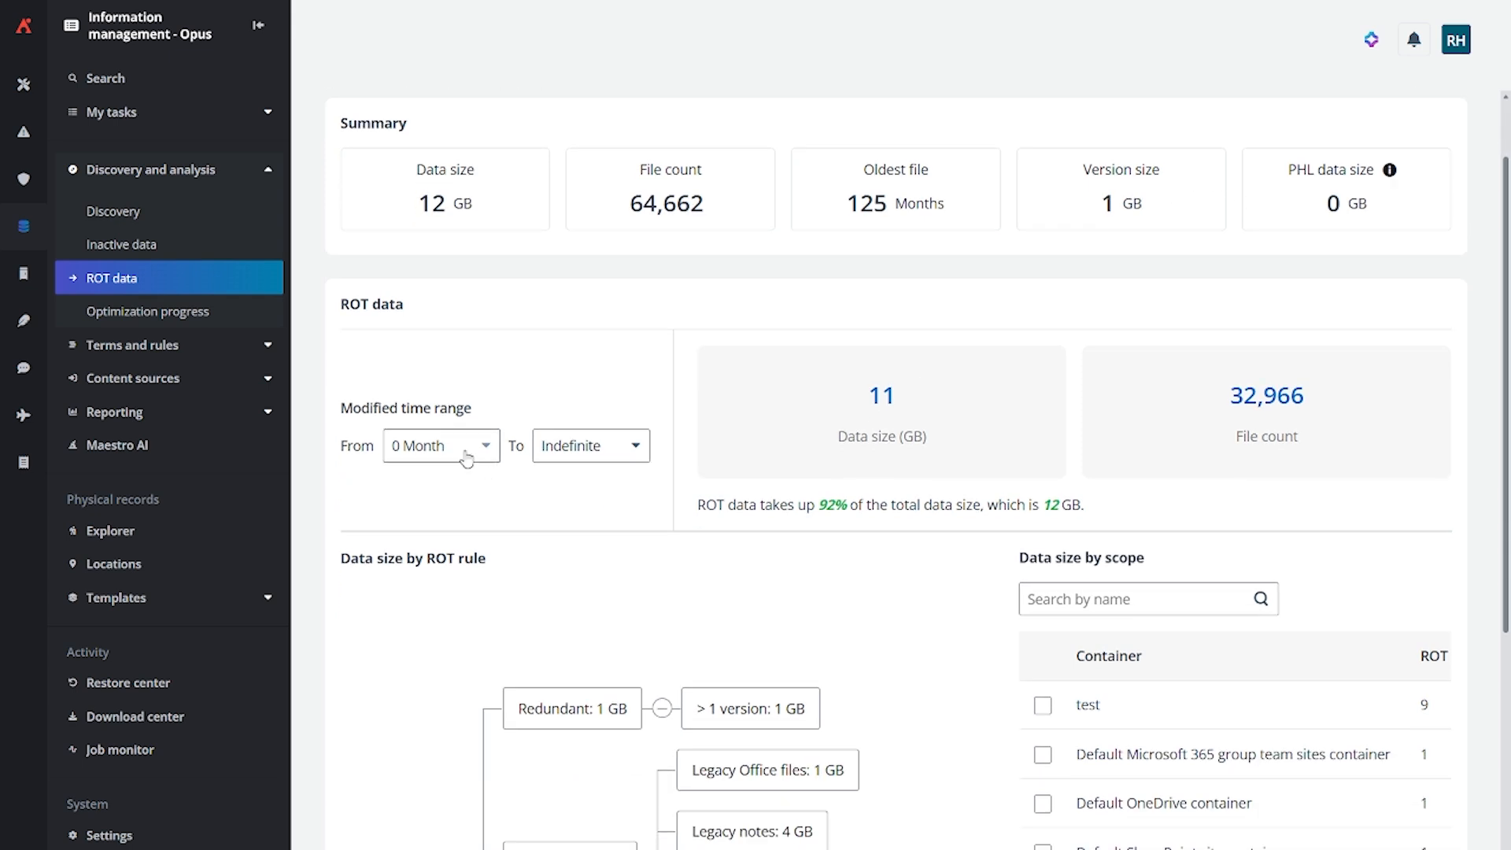
click(572, 457)
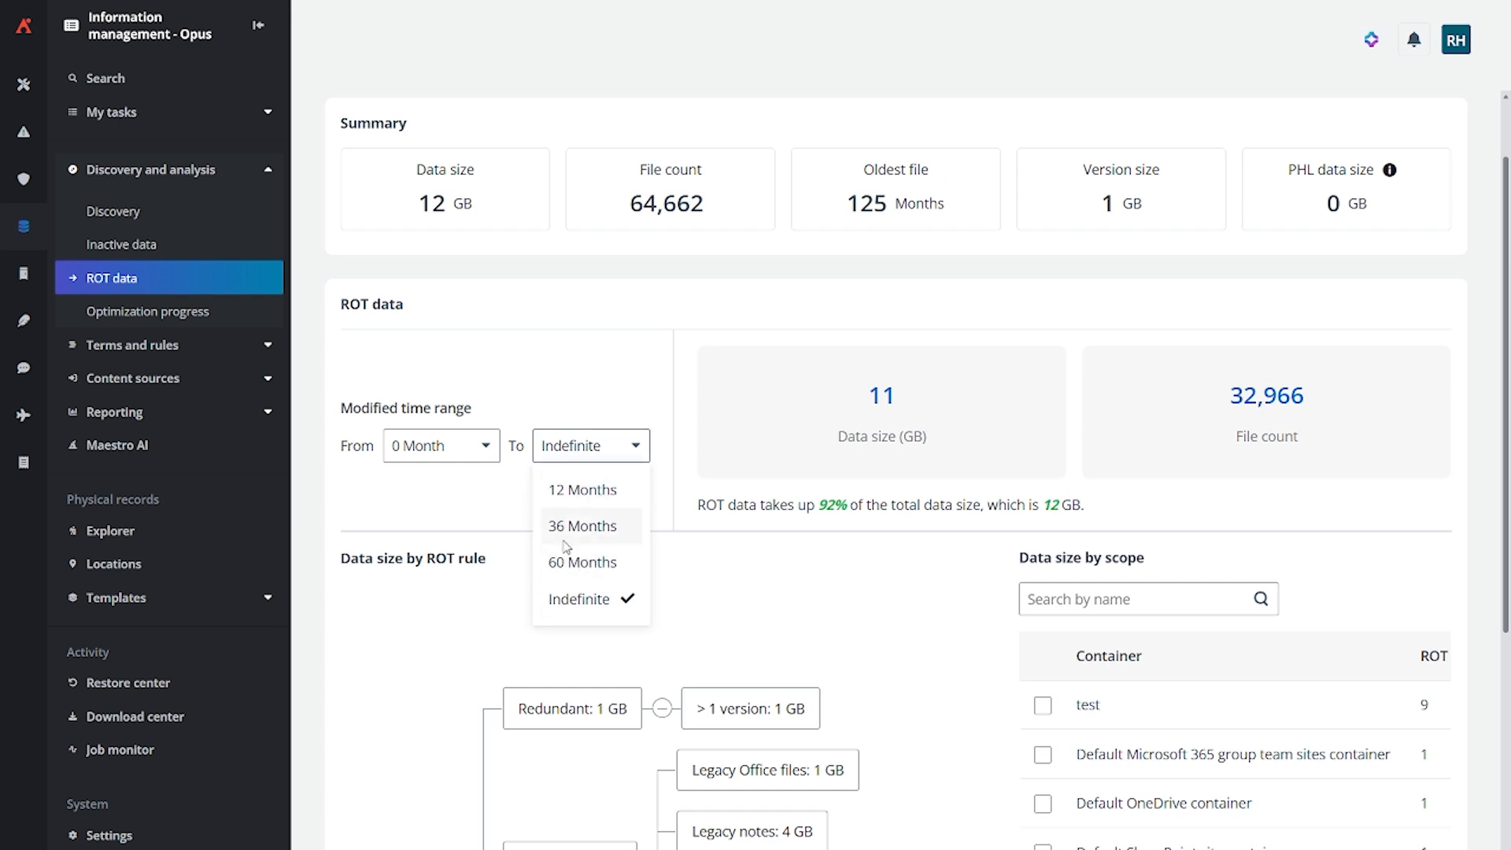
click(461, 447)
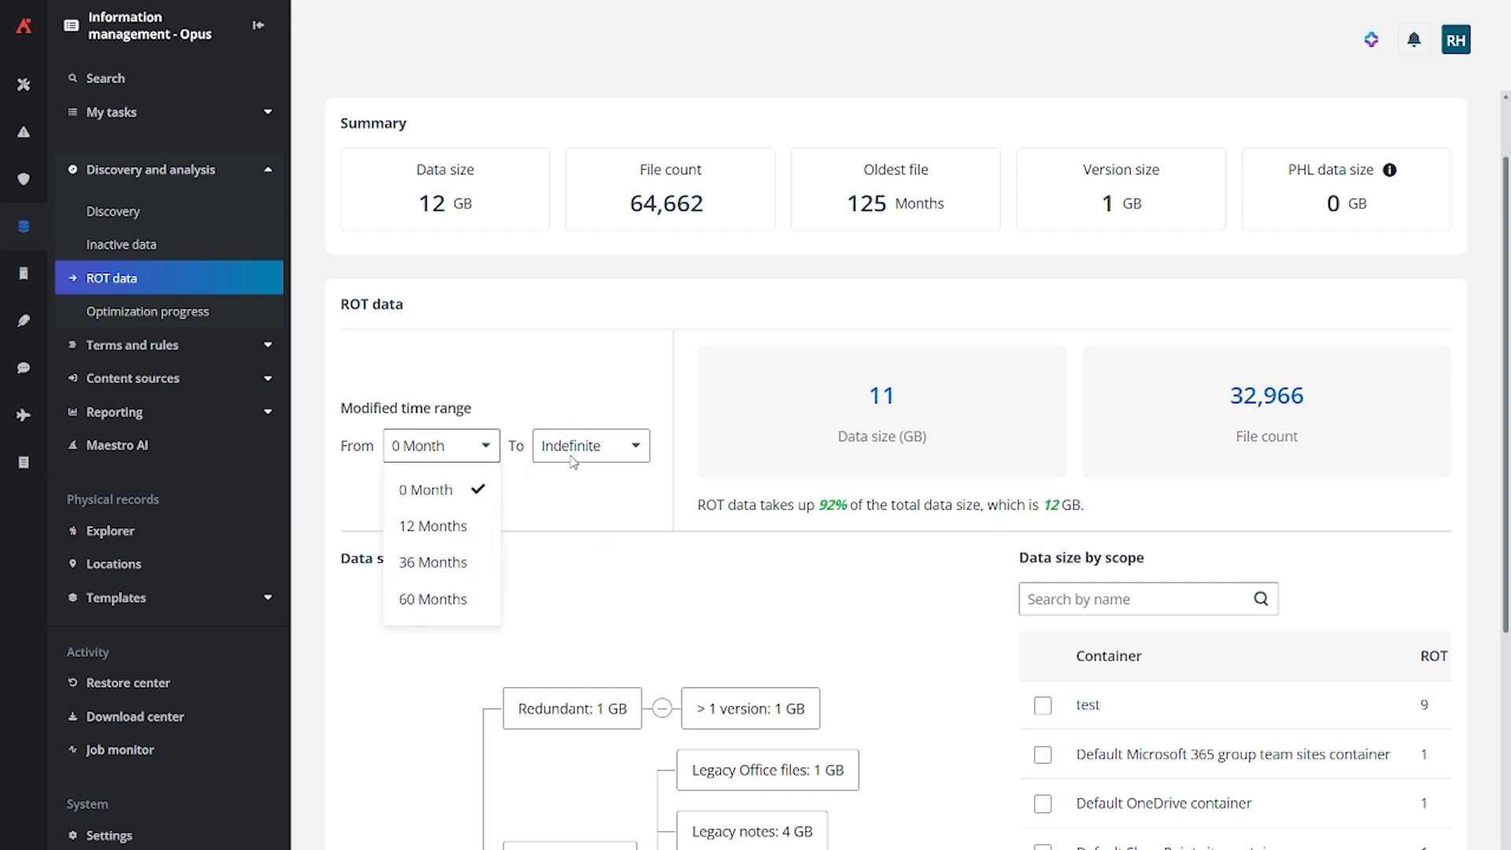
scroll(601, 367, down, 5)
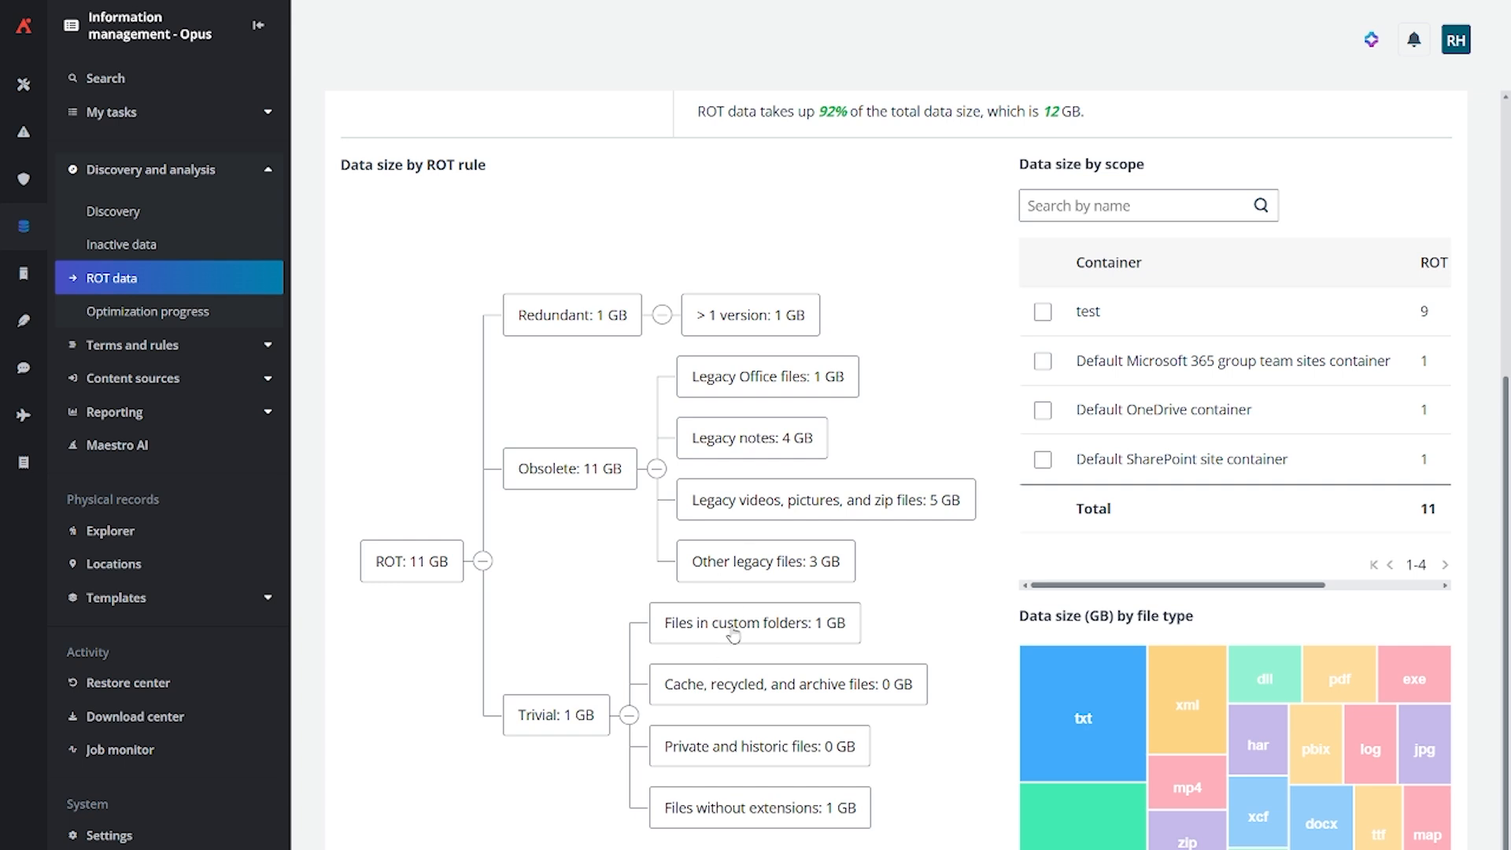
scroll(1040, 521, up, 3)
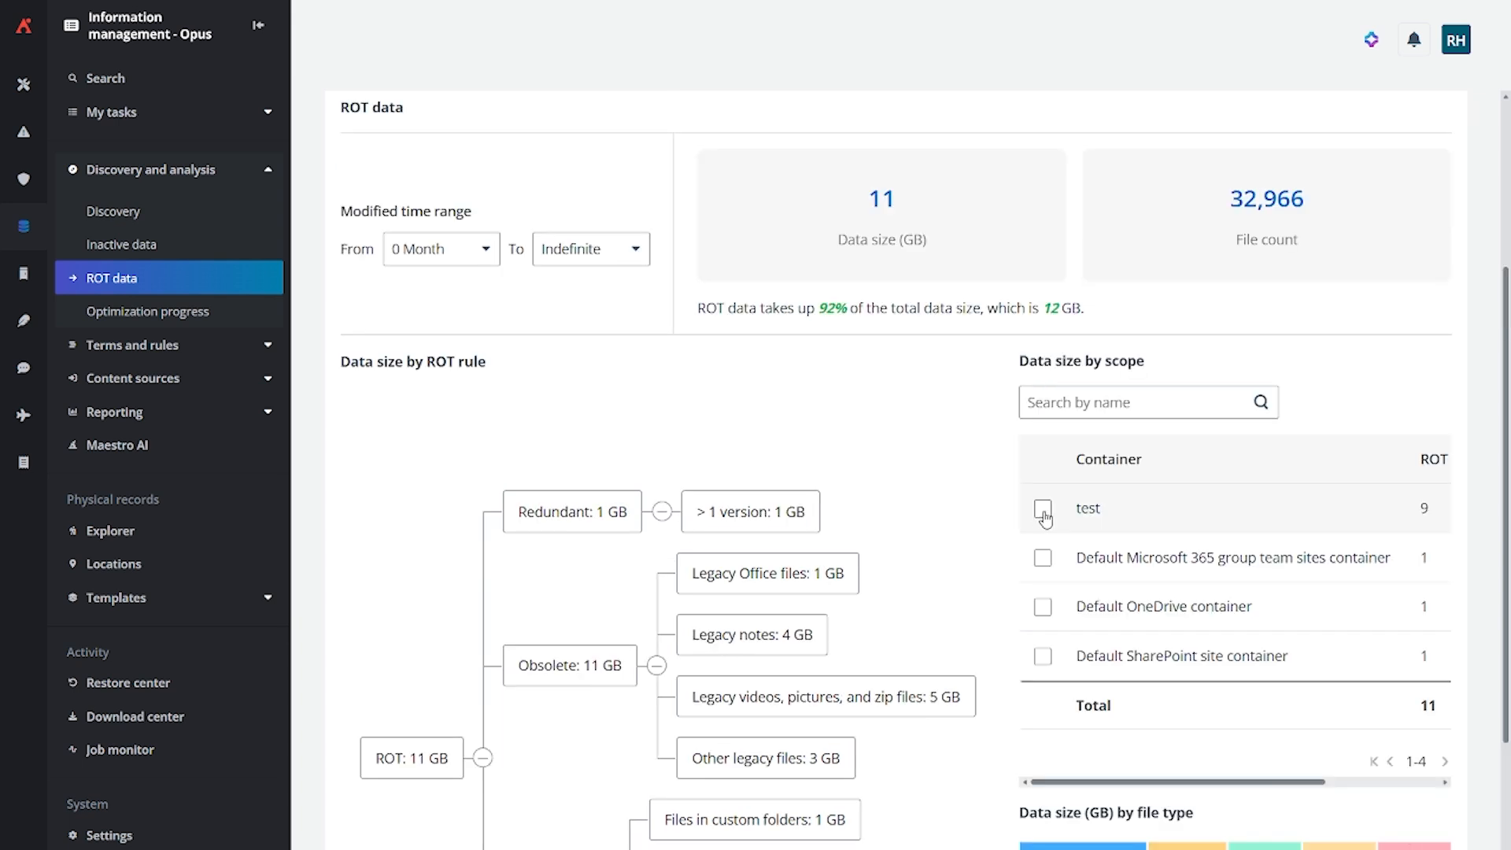
click(1043, 510)
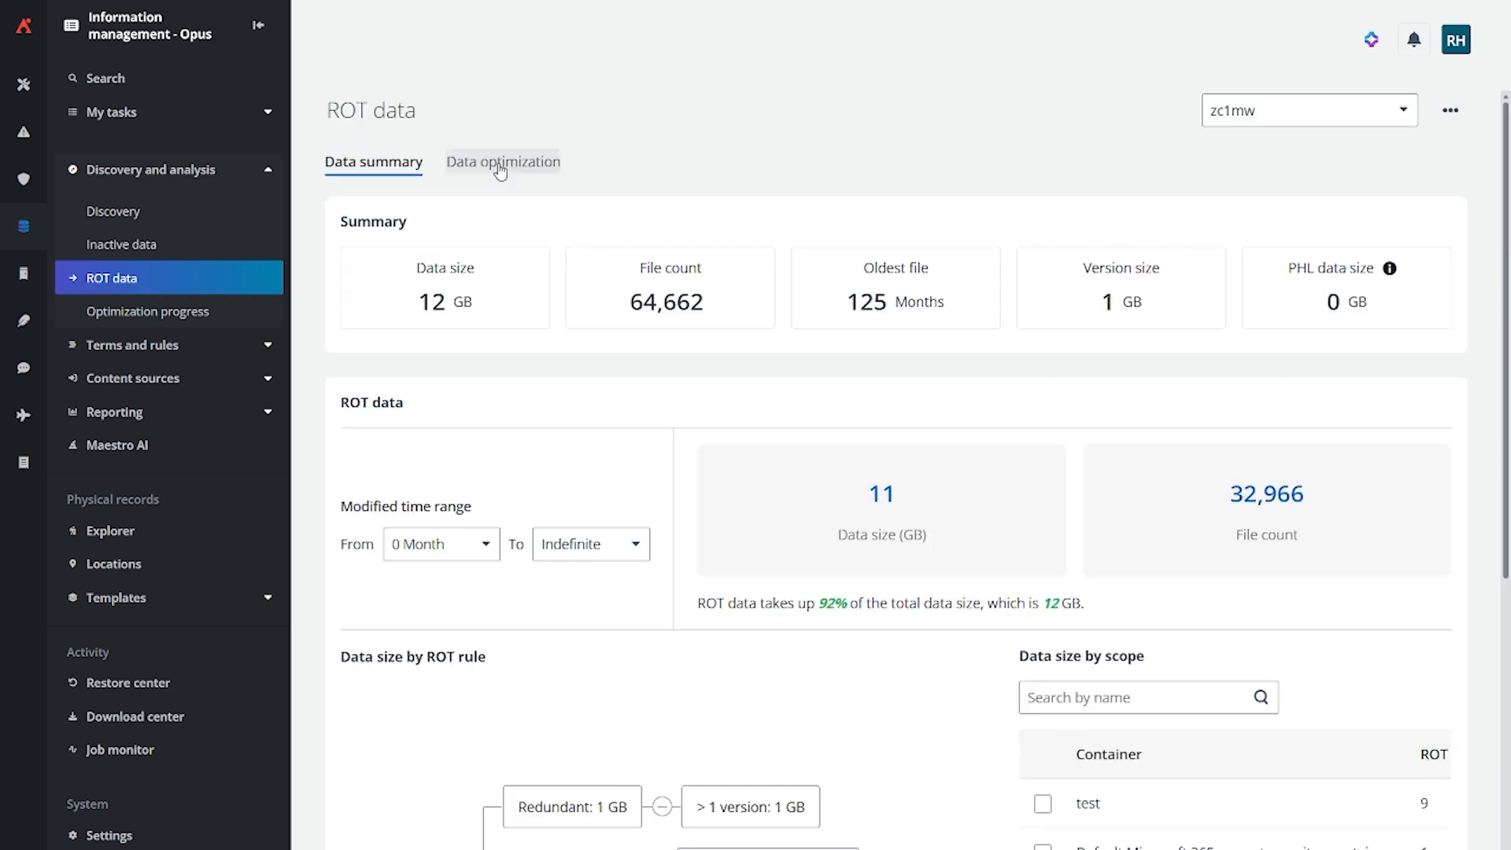
View the ROT data by container under data optimization, and start a new profile from the data summary
click(500, 167)
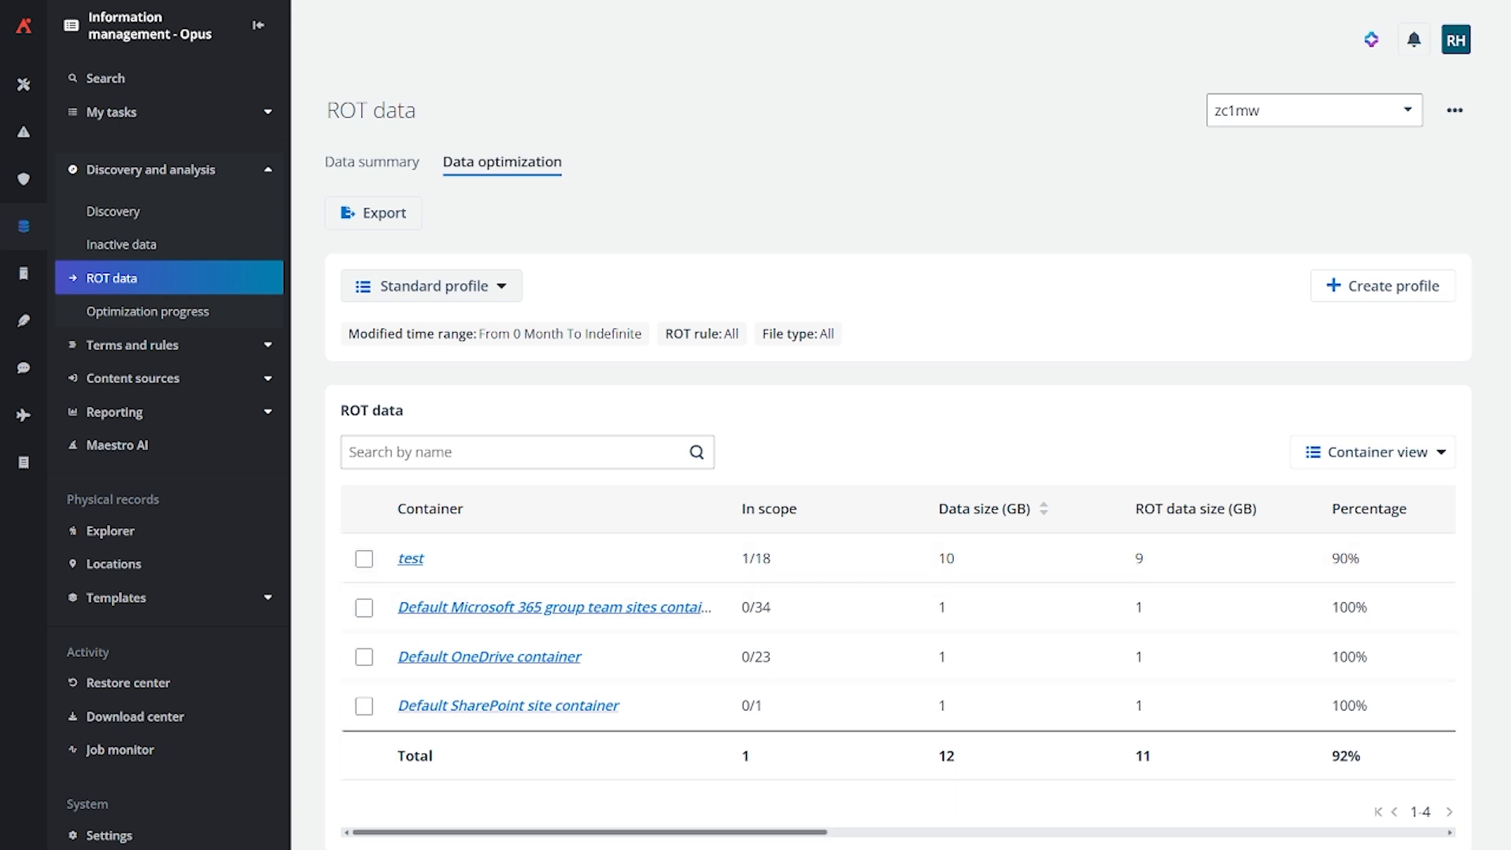
drag(789, 833, 758, 808)
scroll(724, 809, down, 10)
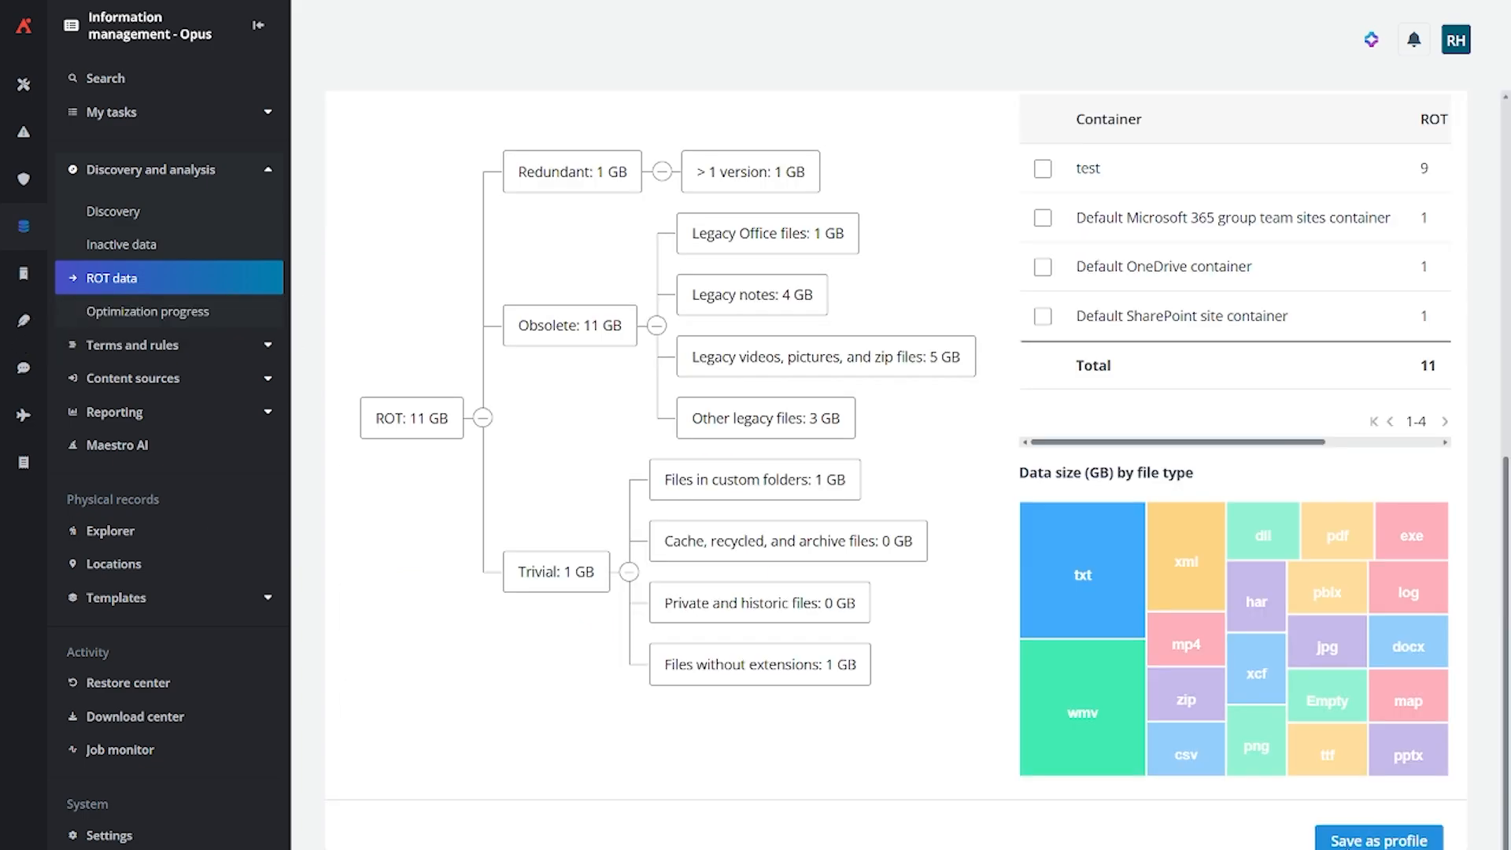
click(1374, 840)
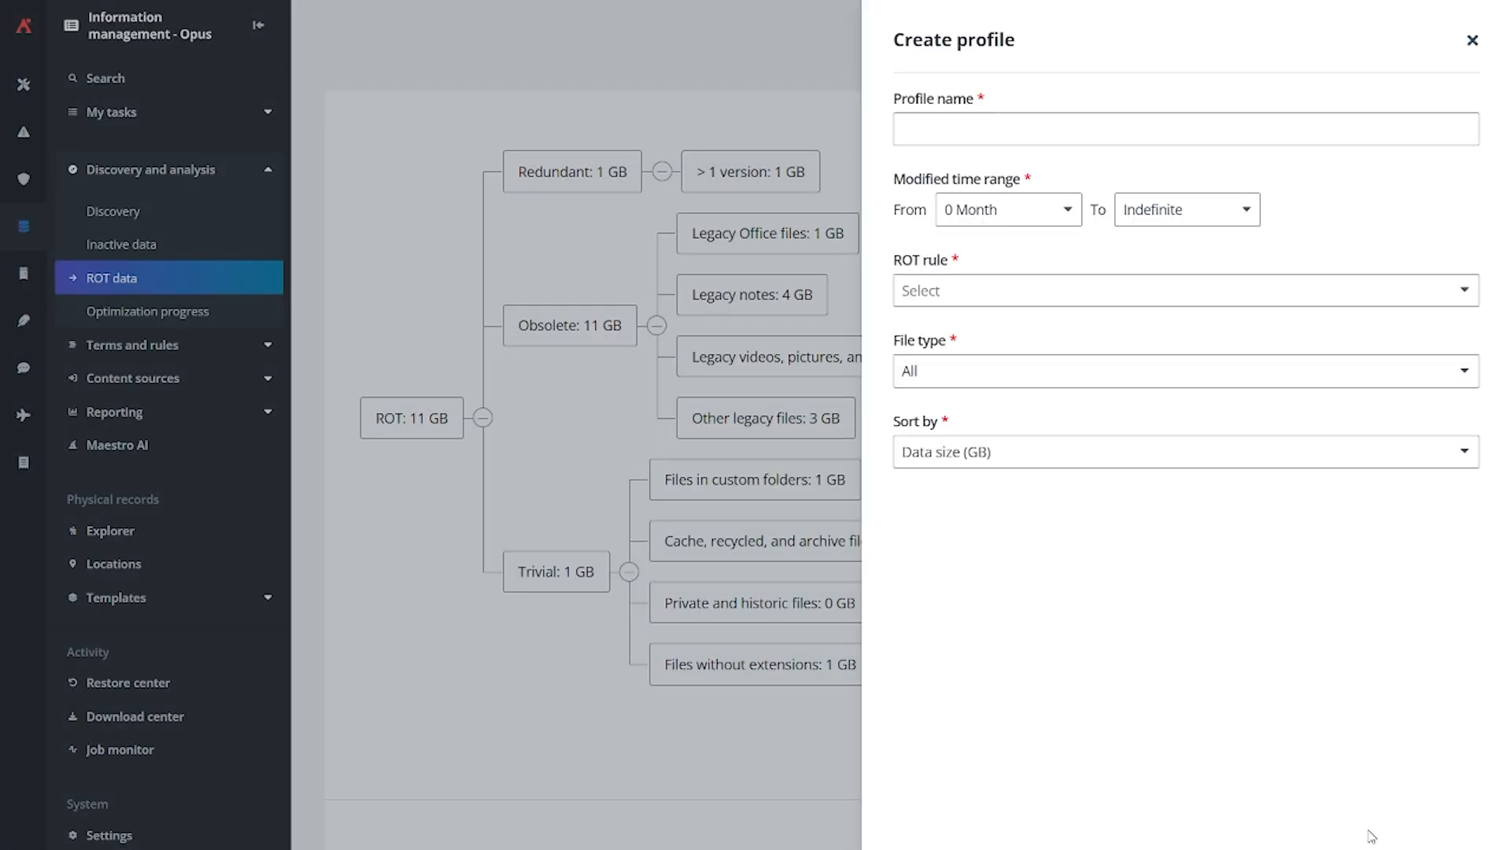